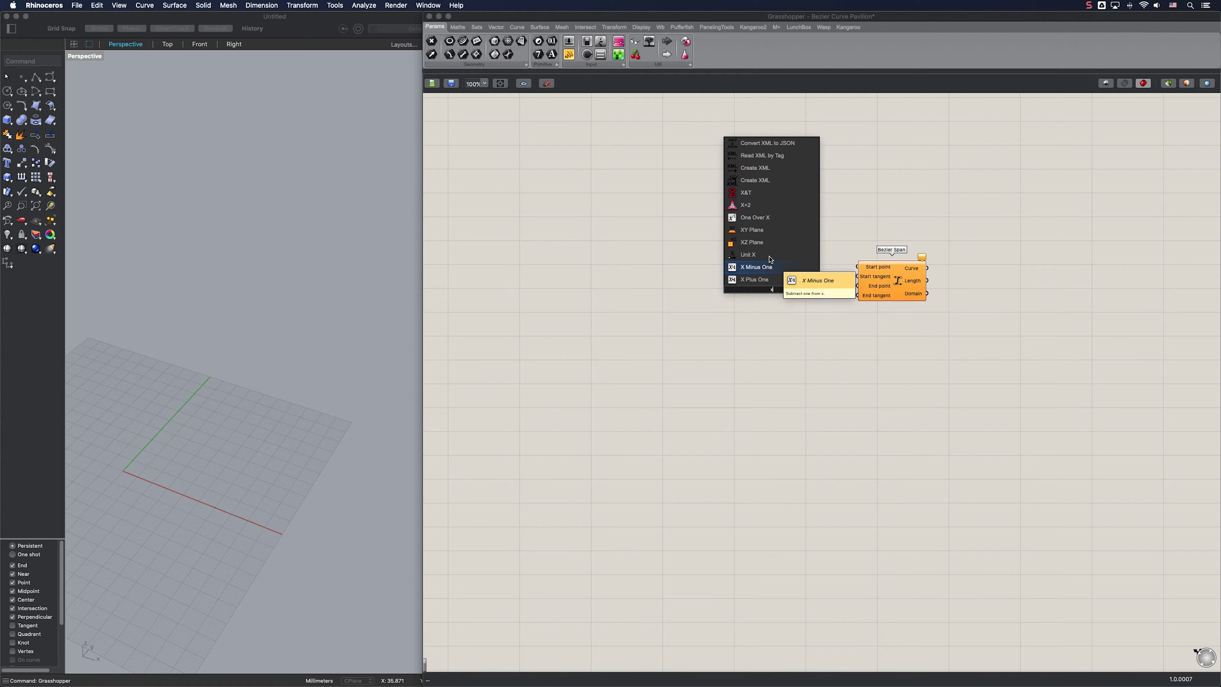
- Add a Unit X vector and a Negative component, wiring the unit vector into the start tangent
{"action": "left_click", "coordinate": [764, 254]}
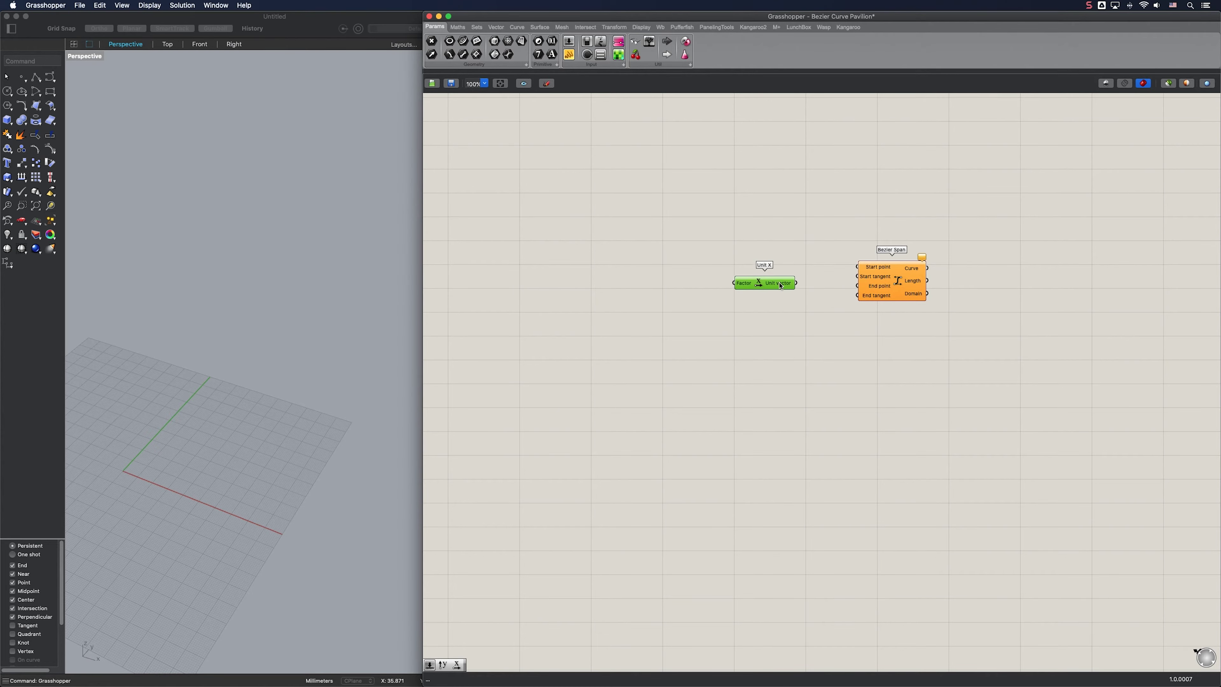
{"action": "double_click", "coordinate": [779, 316]}
{"action": "type", "text": "ne"}
{"action": "key", "text": "Return"}
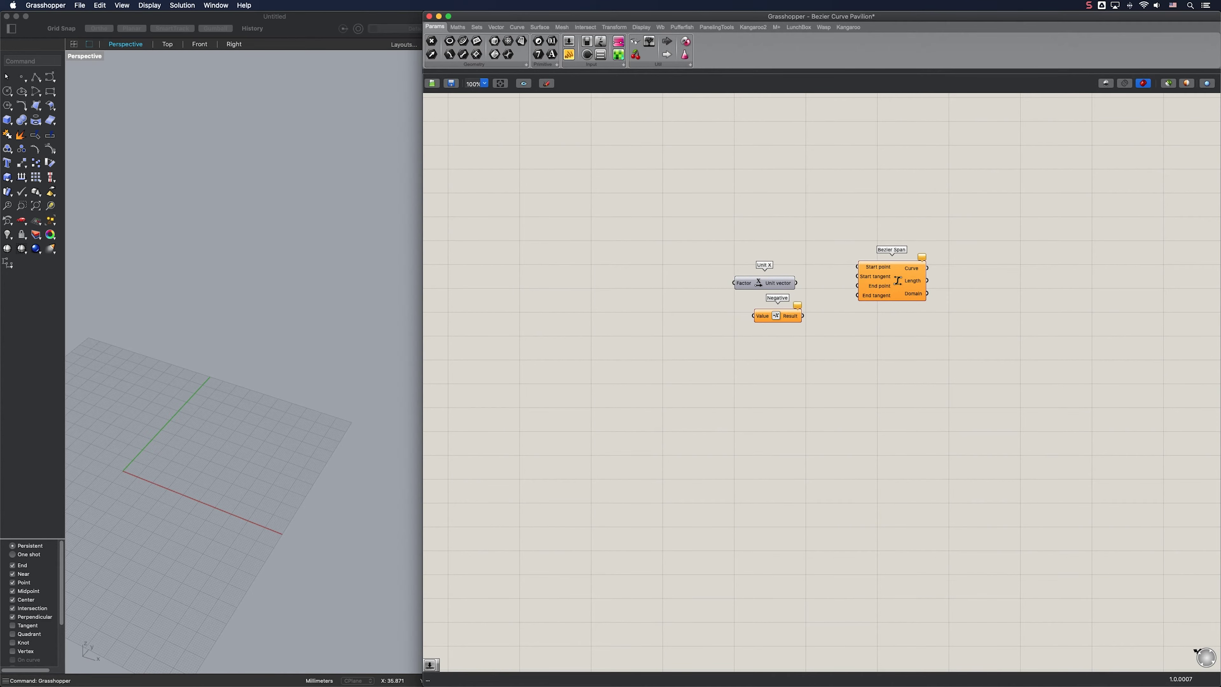
{"action": "left_click_drag", "start_coordinate": [859, 281], "coordinate": [796, 320]}
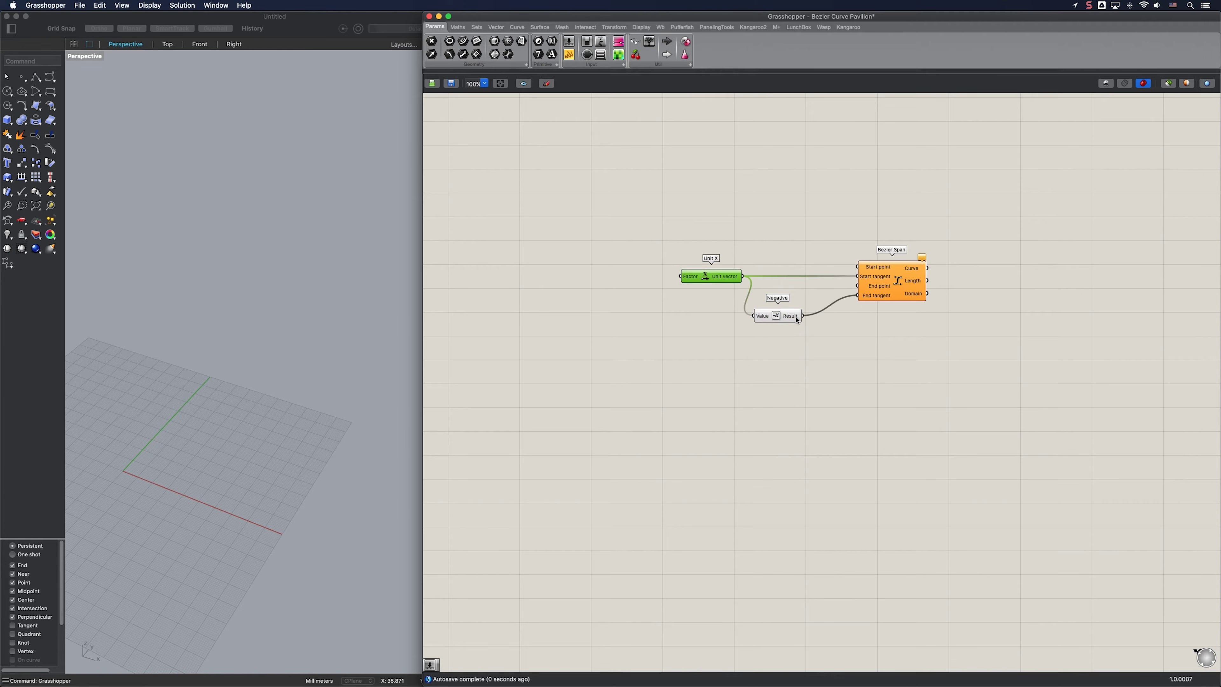
- Add Construct Point components feeding the Bezier Span's start and end points
{"action": "double_click", "coordinate": [761, 210]}
{"action": "type", "text": "co"}
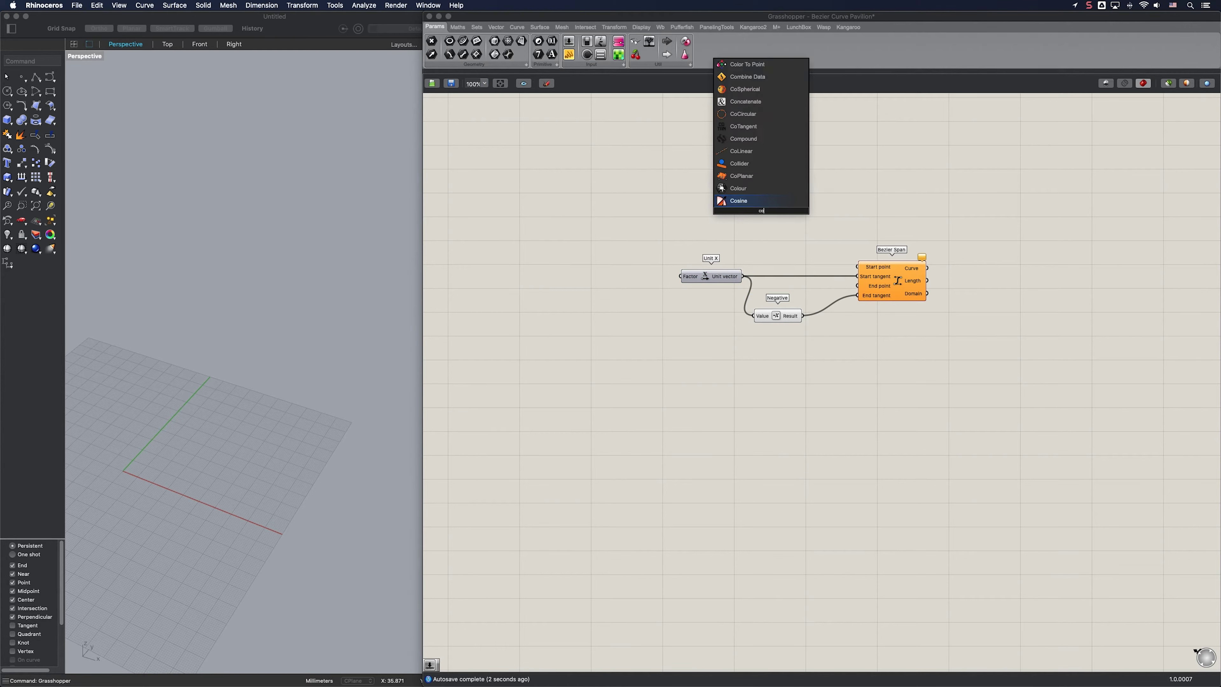
{"action": "type", "text": "nstruct po"}
{"action": "key", "text": "Return"}
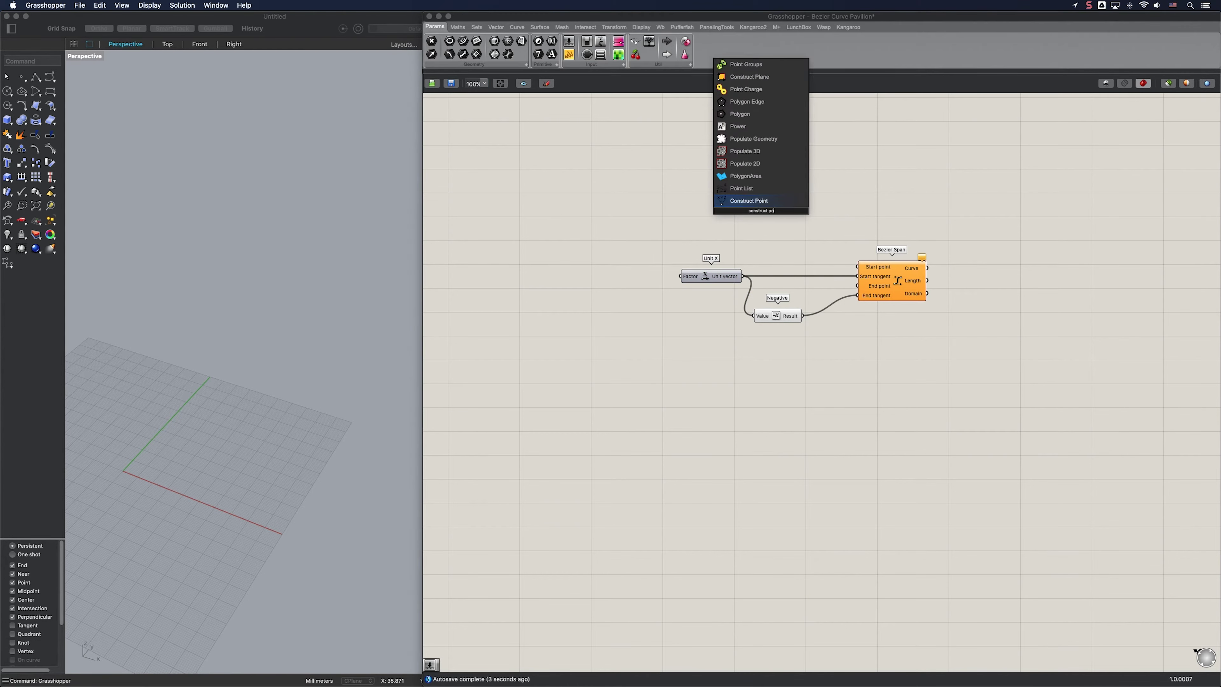
{"action": "left_click_drag", "start_coordinate": [858, 266], "coordinate": [769, 367]}
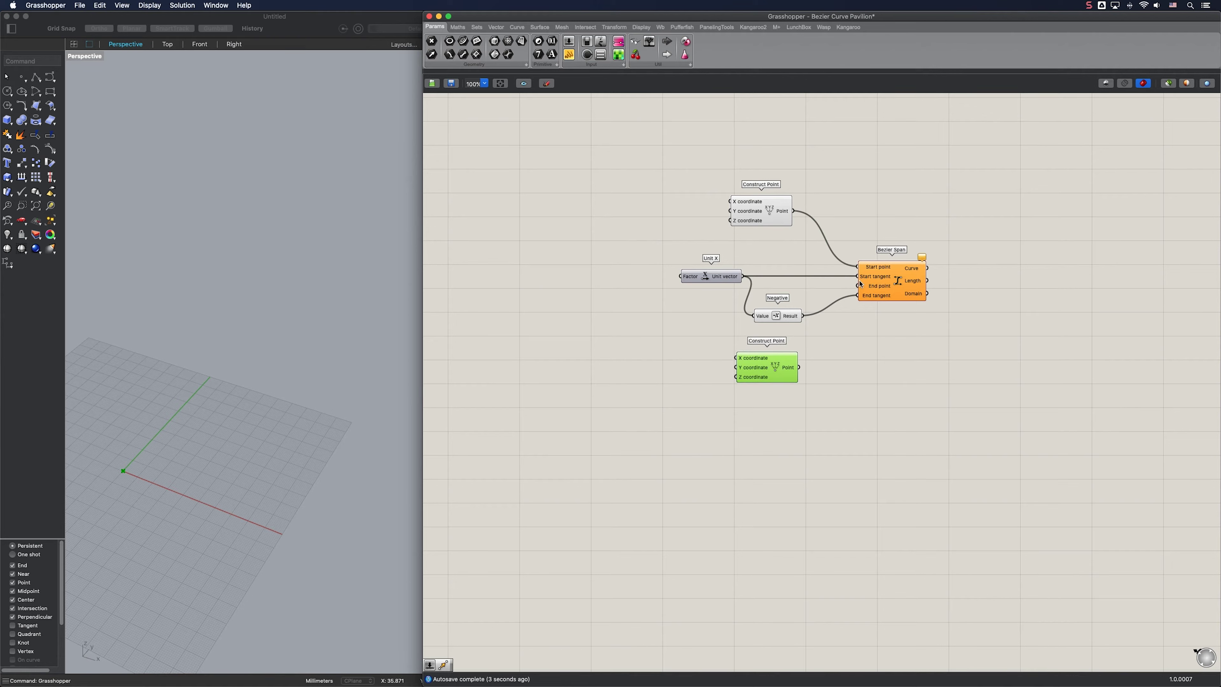
{"action": "left_click_drag", "start_coordinate": [859, 285], "coordinate": [794, 371]}
- Drive the end point with a 100 slider for X and a 50 slider for Z
{"action": "double_click", "coordinate": [639, 352]}
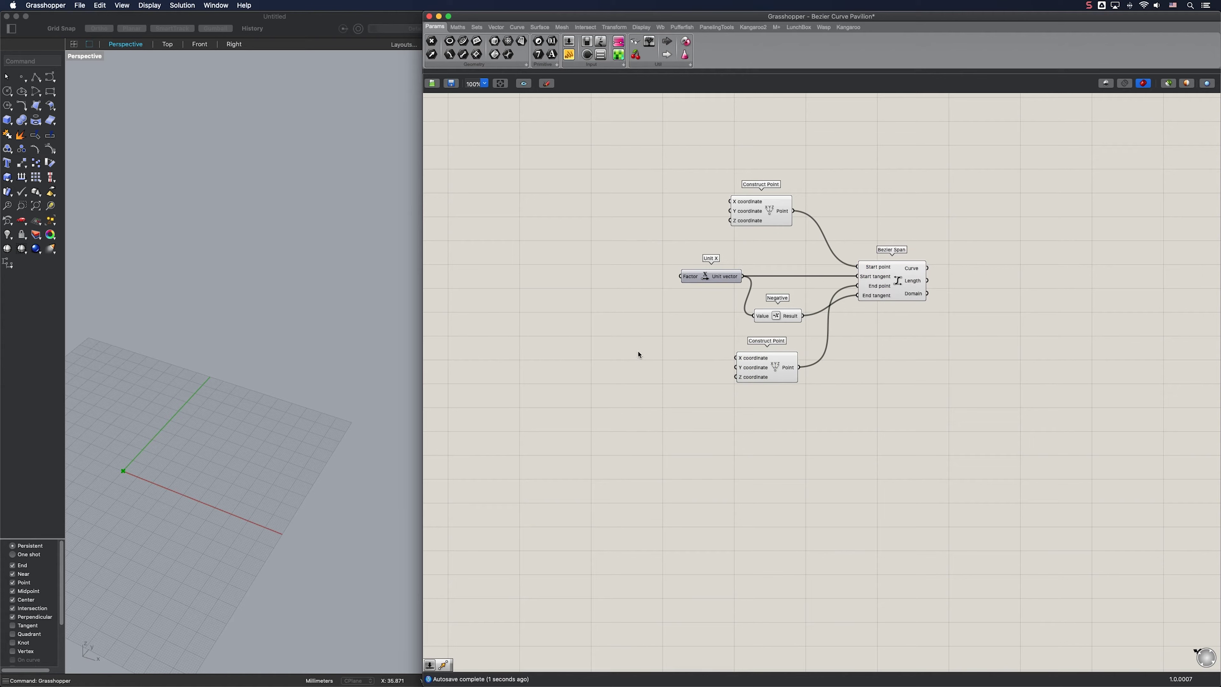
{"action": "type", "text": "100"}
{"action": "key", "text": "Return"}
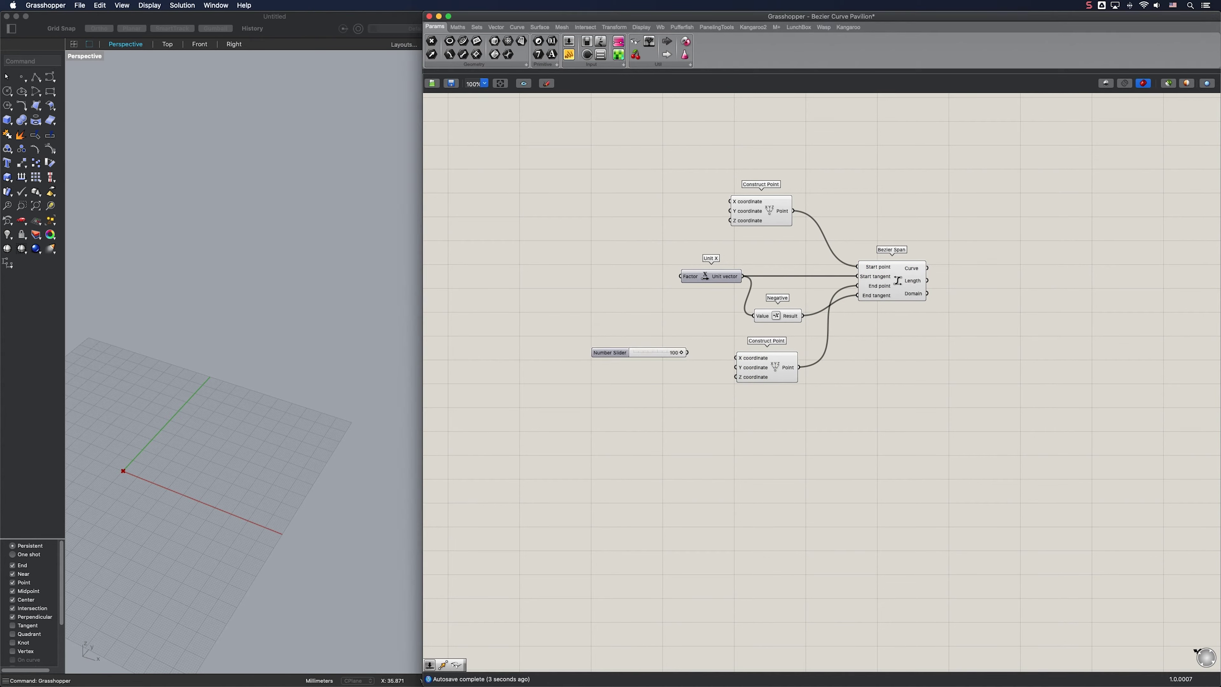
{"action": "double_click", "coordinate": [673, 389]}
{"action": "type", "text": "50"}
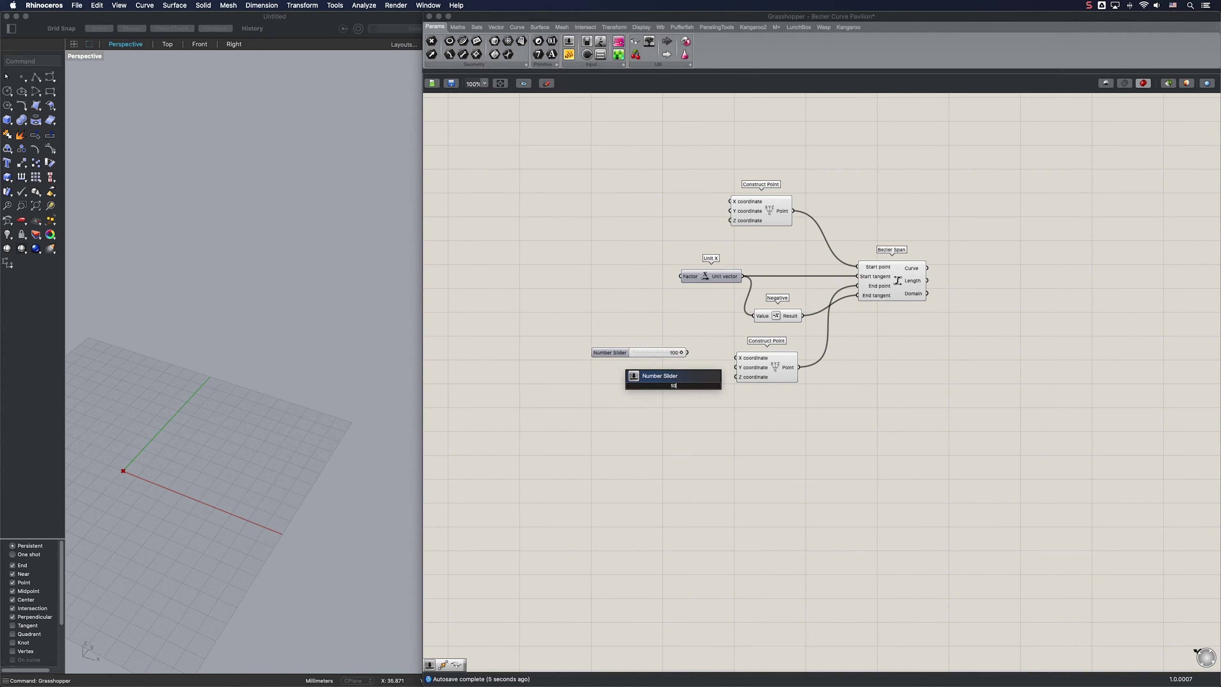
{"action": "key", "text": "Return"}
{"action": "left_click_drag", "start_coordinate": [722, 385], "coordinate": [721, 357]}
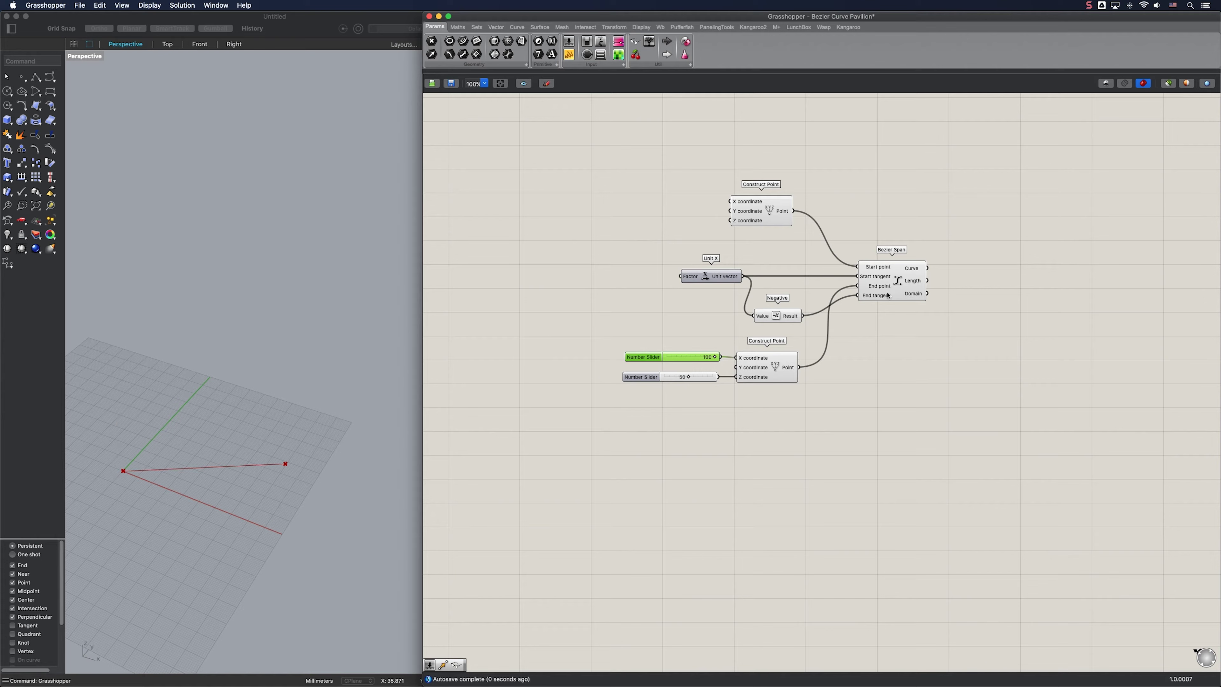
{"action": "left_click", "coordinate": [910, 267]}
{"action": "right_click_drag", "start_coordinate": [331, 404], "coordinate": [347, 387]}
- Set the tangent length with a Number Slider of 50 wired into Unit X's factor
{"action": "left_click", "coordinate": [625, 285]}
{"action": "double_click", "coordinate": [625, 286]}
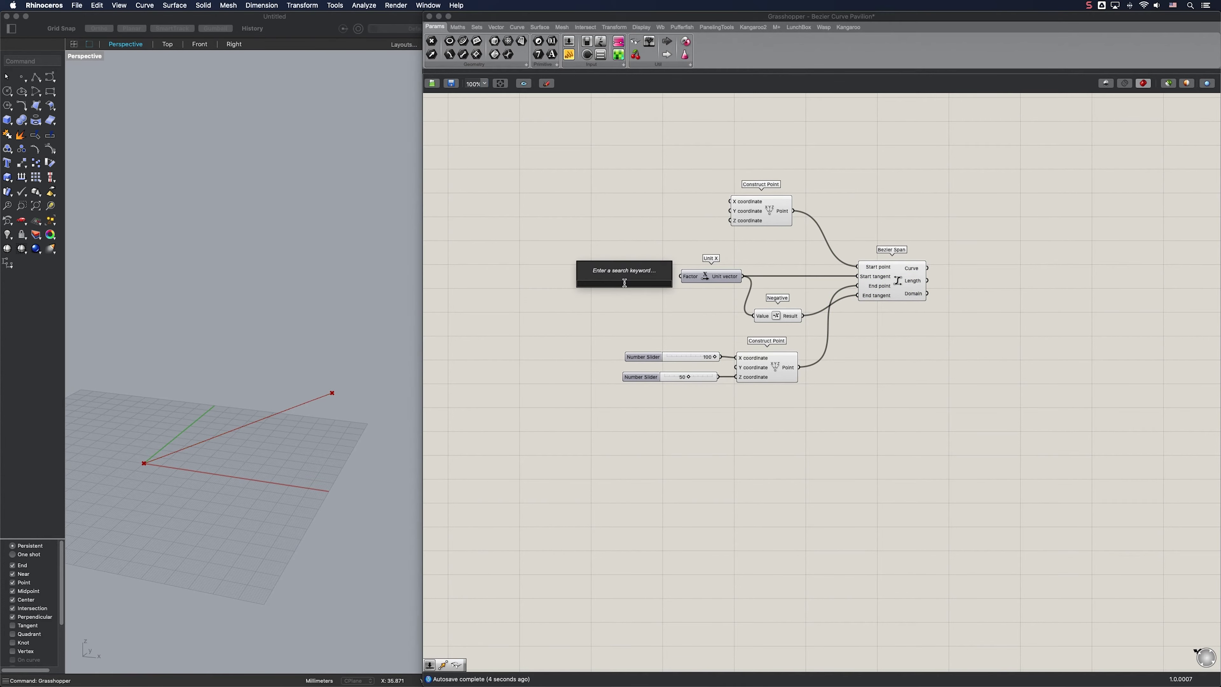
{"action": "type", "text": "50"}
{"action": "key", "text": "Return"}
{"action": "mouse_move", "coordinate": [675, 283]}
{"action": "left_mouse_down"}
{"action": "mouse_move", "coordinate": [685, 281]}
{"action": "mouse_move", "coordinate": [609, 276]}
{"action": "mouse_move", "coordinate": [693, 279]}
{"action": "mouse_move", "coordinate": [659, 276]}
{"action": "left_mouse_up"}
{"action": "left_click", "coordinate": [863, 288]}
{"action": "double_click", "coordinate": [651, 276]}
{"action": "type", "text": "50"}
{"action": "key", "text": "Return"}
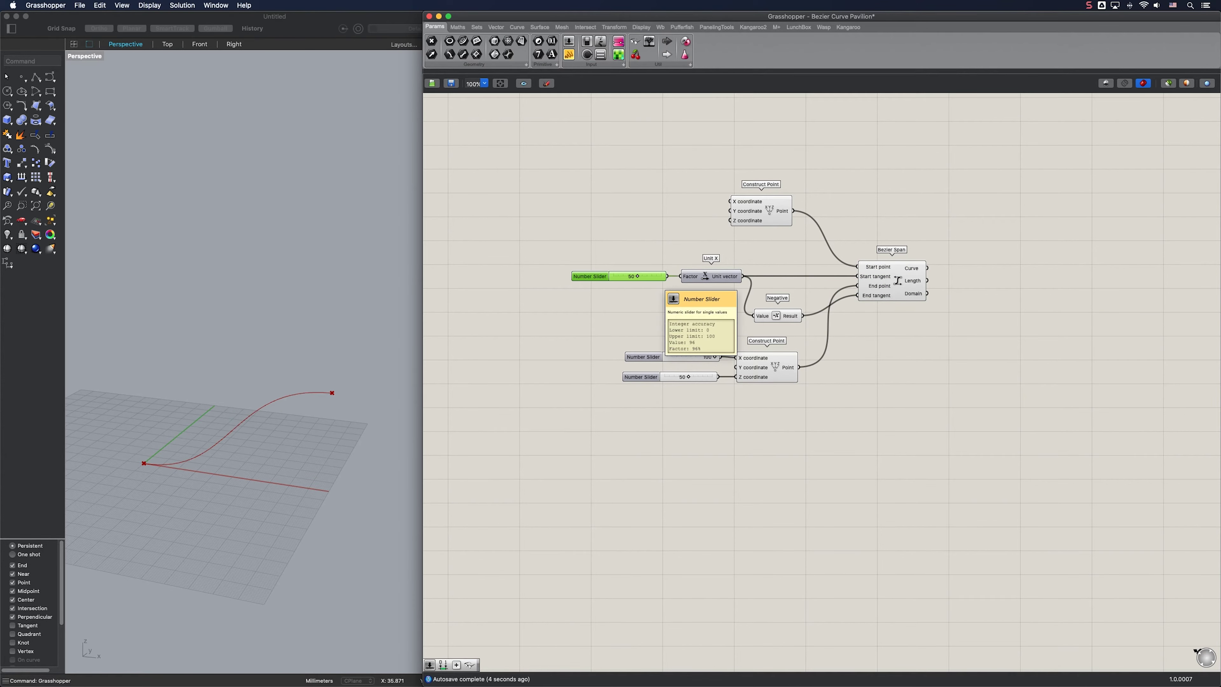
{"action": "left_click", "coordinate": [641, 260]}
{"action": "scroll", "coordinate": [640, 260], "scroll_direction": "up", "scroll_amount": 3}
- Copy and paste the whole Bezier definition, placing the duplicate above the original
{"action": "right_click_drag", "start_coordinate": [294, 322], "coordinate": [286, 334]}
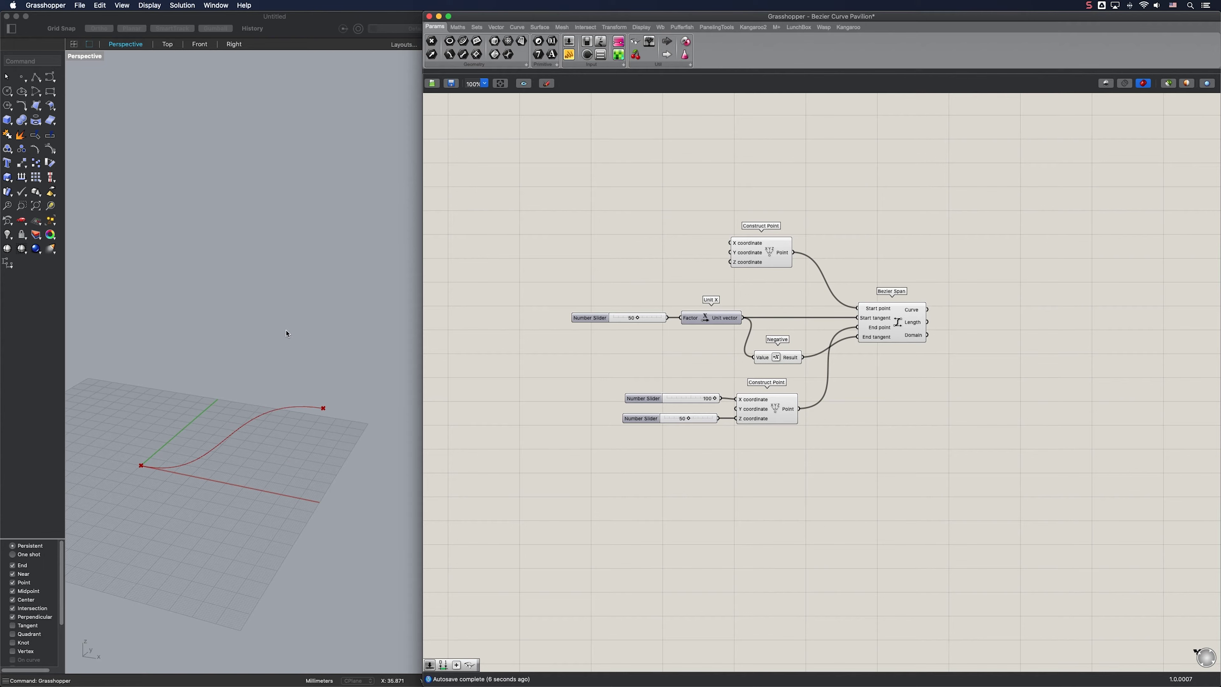
{"action": "left_click_drag", "start_coordinate": [967, 475], "coordinate": [547, 155]}
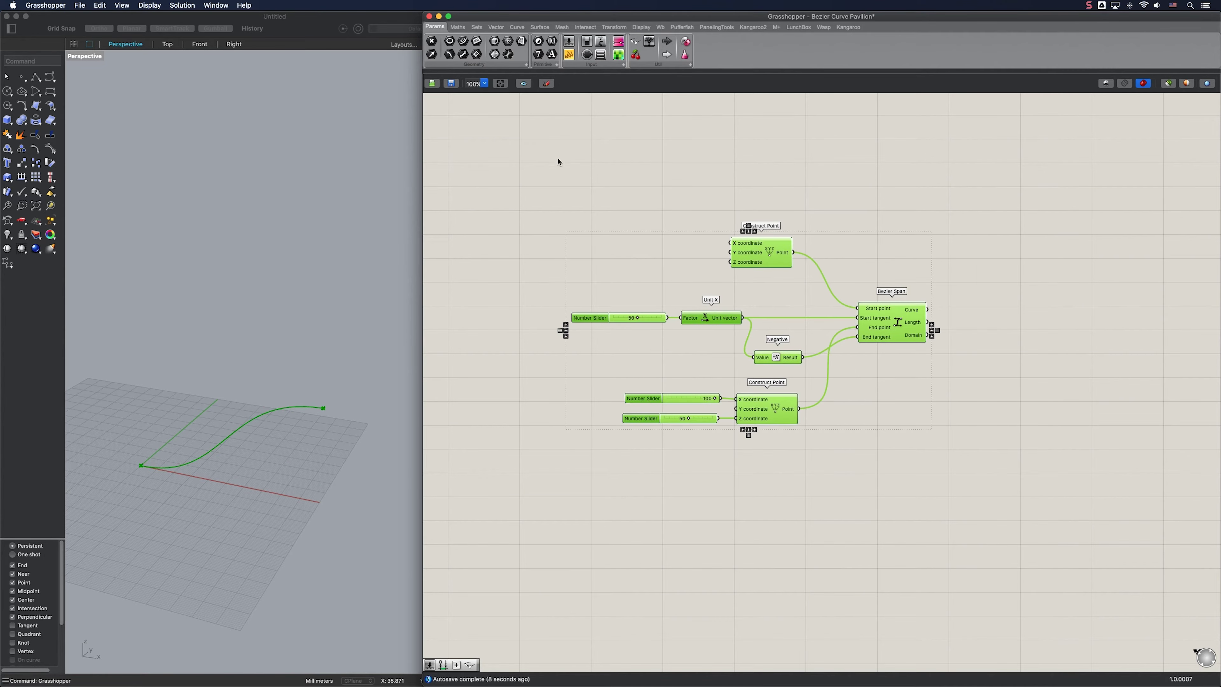
{"action": "right_click_drag", "start_coordinate": [718, 195], "coordinate": [726, 390]}
{"action": "key", "text": "super+c"}
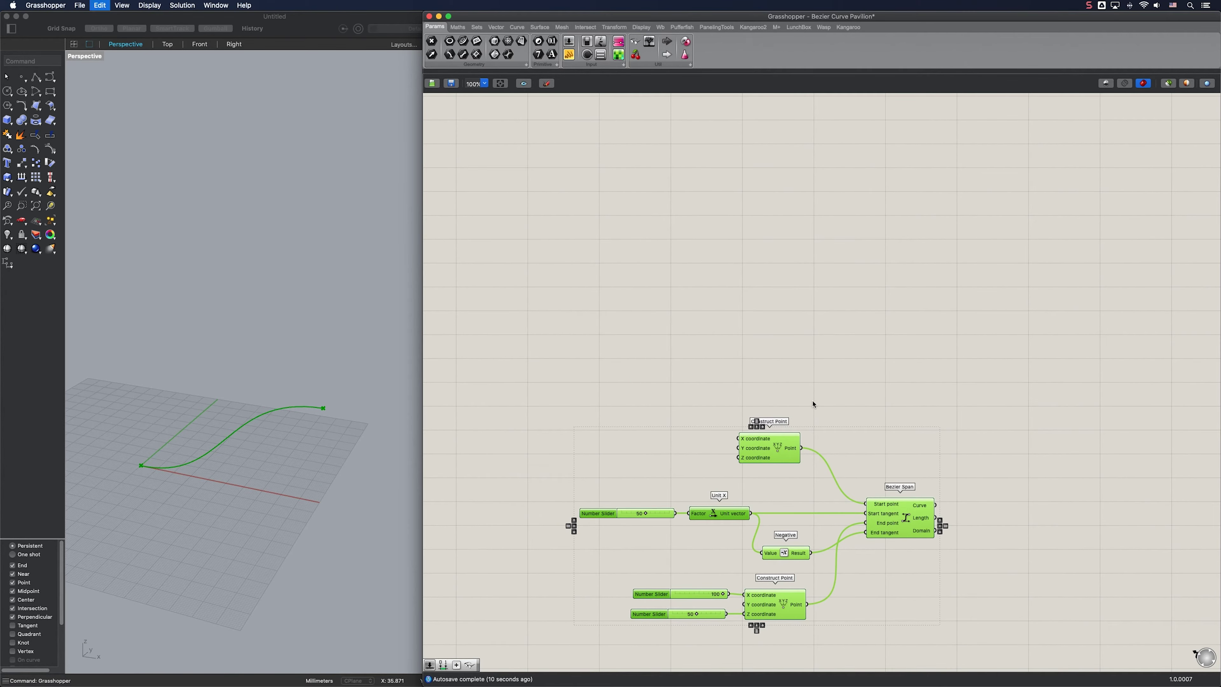
{"action": "key", "text": "super+v"}
{"action": "left_click_drag", "start_coordinate": [894, 358], "coordinate": [889, 250]}
{"action": "left_click", "coordinate": [658, 209]}
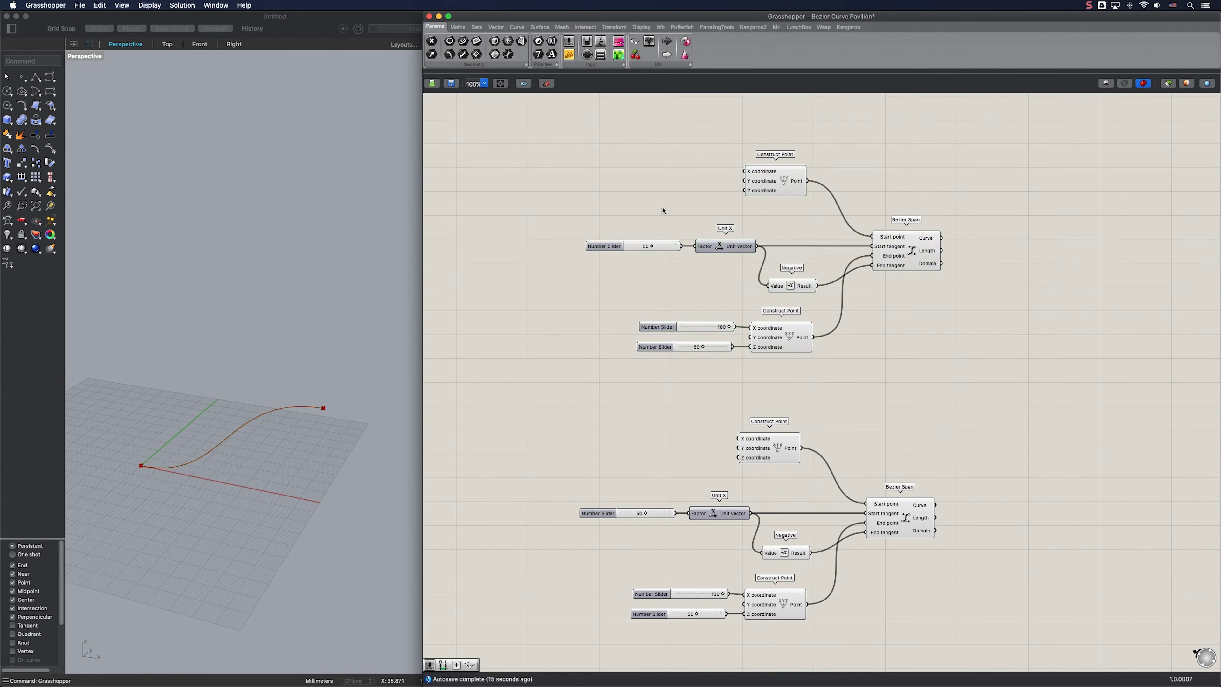
- Delete the copy's Z slider and add a 200 Number Slider beside the top point
{"action": "left_click", "coordinate": [718, 348]}
{"action": "key", "text": "Delete"}
{"action": "left_click", "coordinate": [710, 329]}
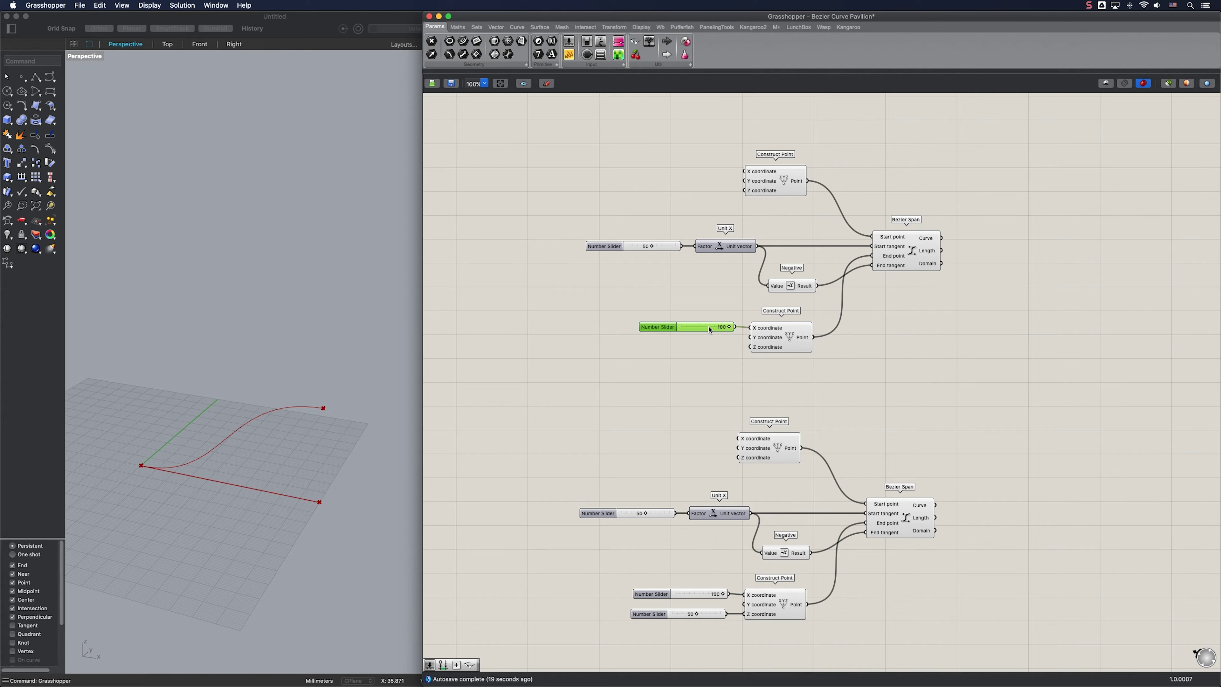
{"action": "left_click_drag", "start_coordinate": [710, 329], "coordinate": [704, 332]}
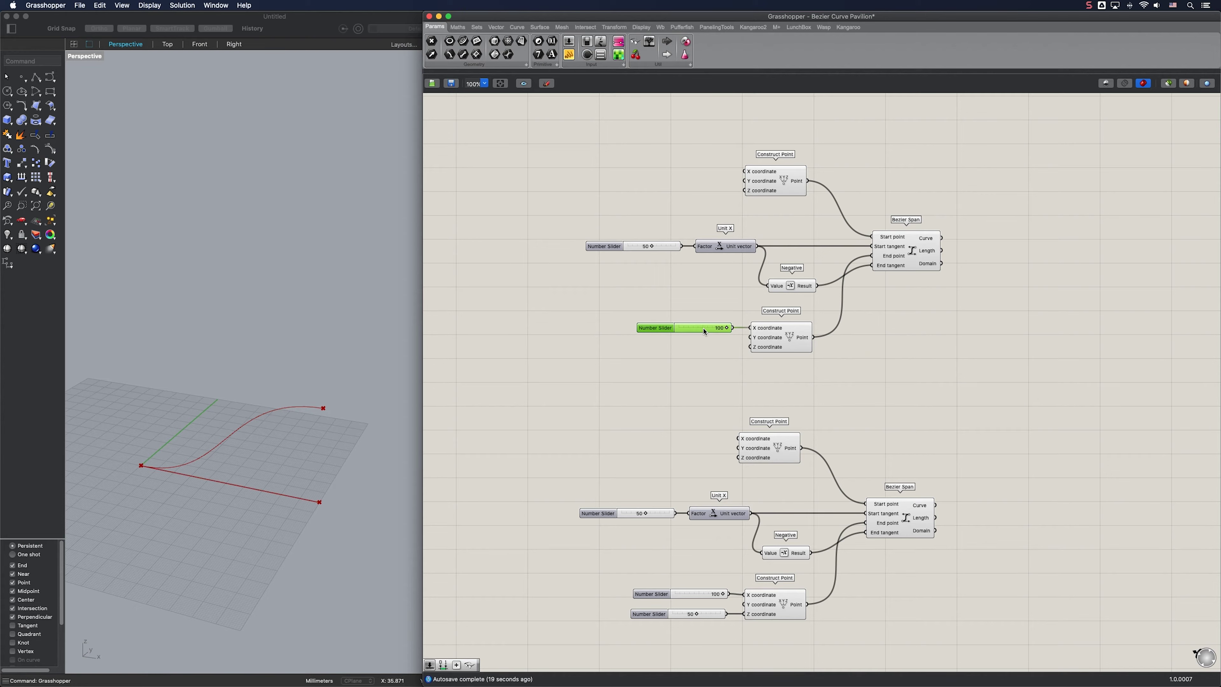
{"action": "double_click", "coordinate": [711, 192]}
{"action": "key", "text": "Return"}
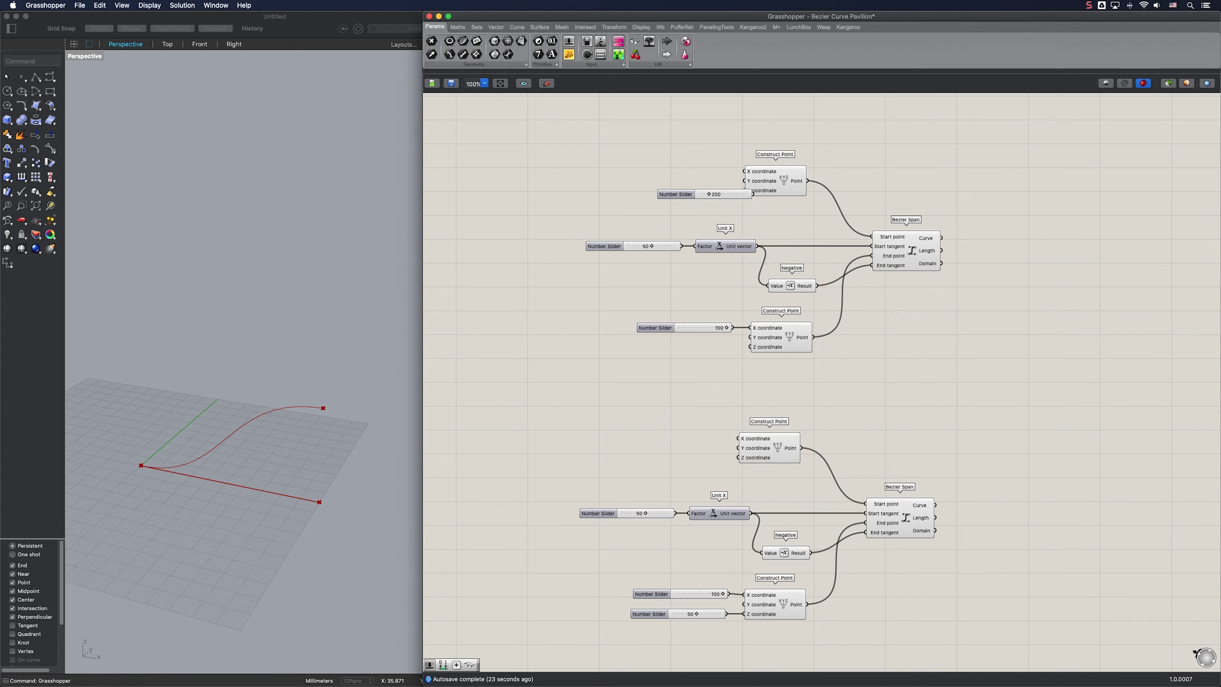
{"action": "left_click_drag", "start_coordinate": [743, 199], "coordinate": [700, 184]}
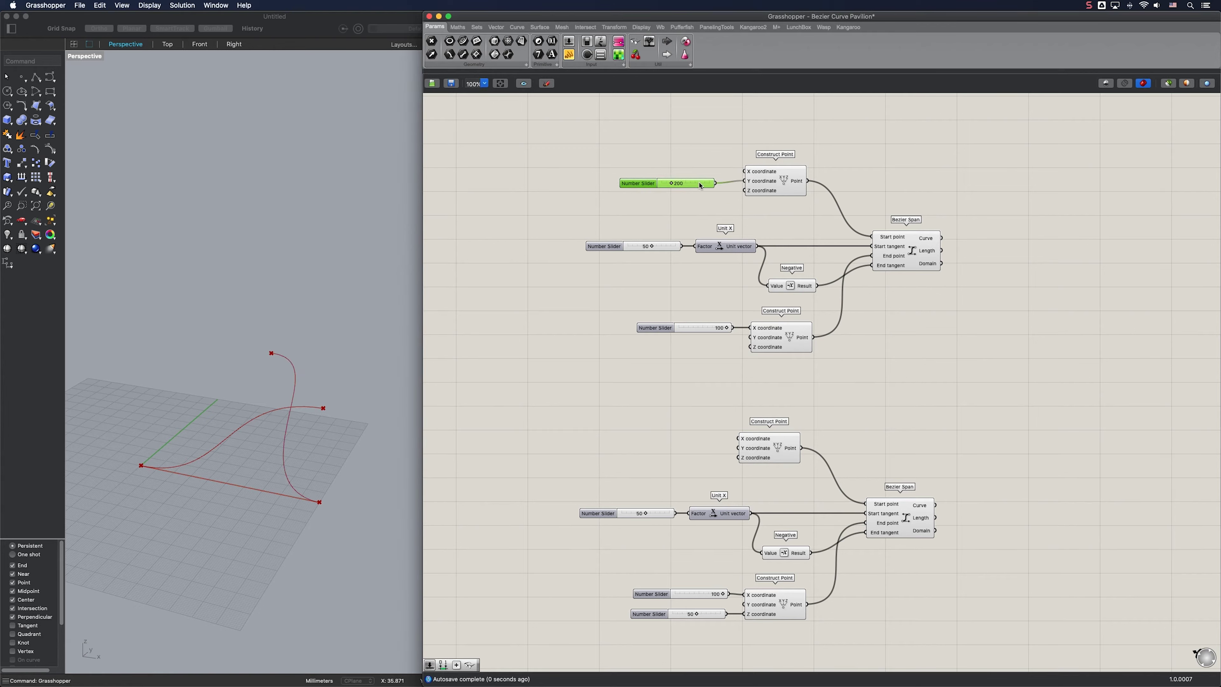
- Wire the 200 slider into the Y coordinates and a new 150 slider into the start Z
{"action": "left_click", "coordinate": [687, 207]}
{"action": "double_click", "coordinate": [687, 207]}
{"action": "type", "text": "50"}
{"action": "key", "text": "Return"}
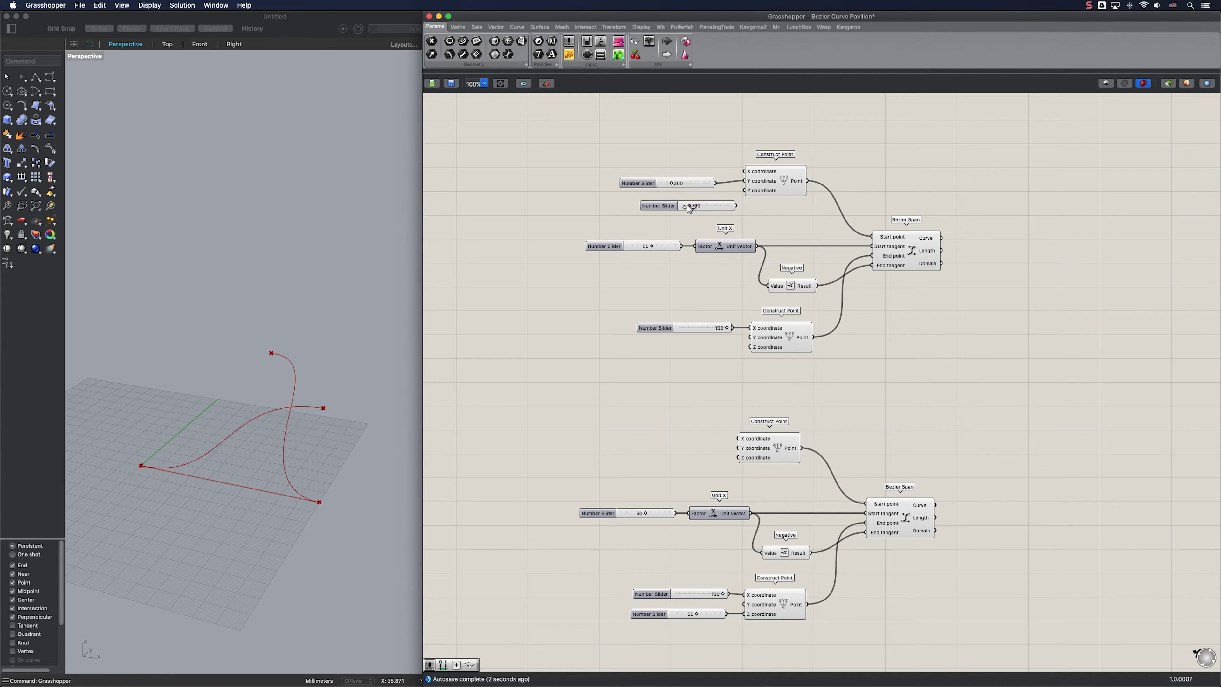
{"action": "left_click_drag", "start_coordinate": [743, 191], "coordinate": [754, 338]}
{"action": "left_click_drag", "start_coordinate": [690, 181], "coordinate": [685, 178]}
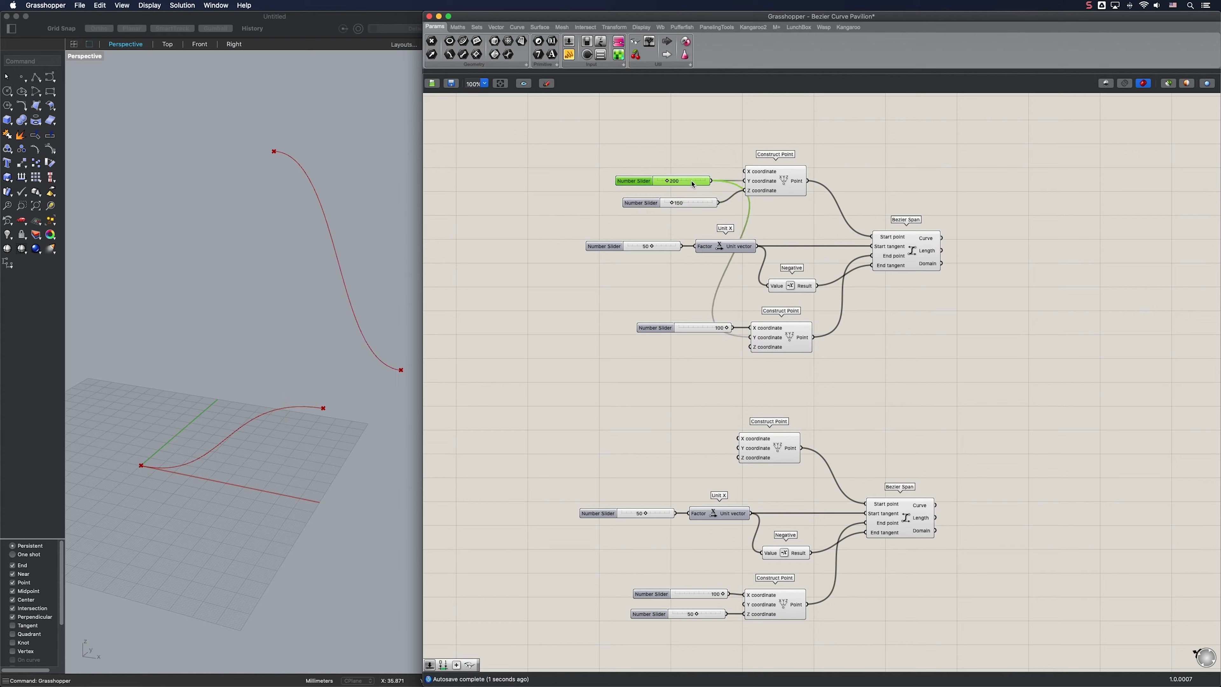
- Check the lifted curve and tidy the 150 slider and upper Construct Point positions
{"action": "left_click", "coordinate": [898, 256]}
{"action": "left_click", "coordinate": [899, 286]}
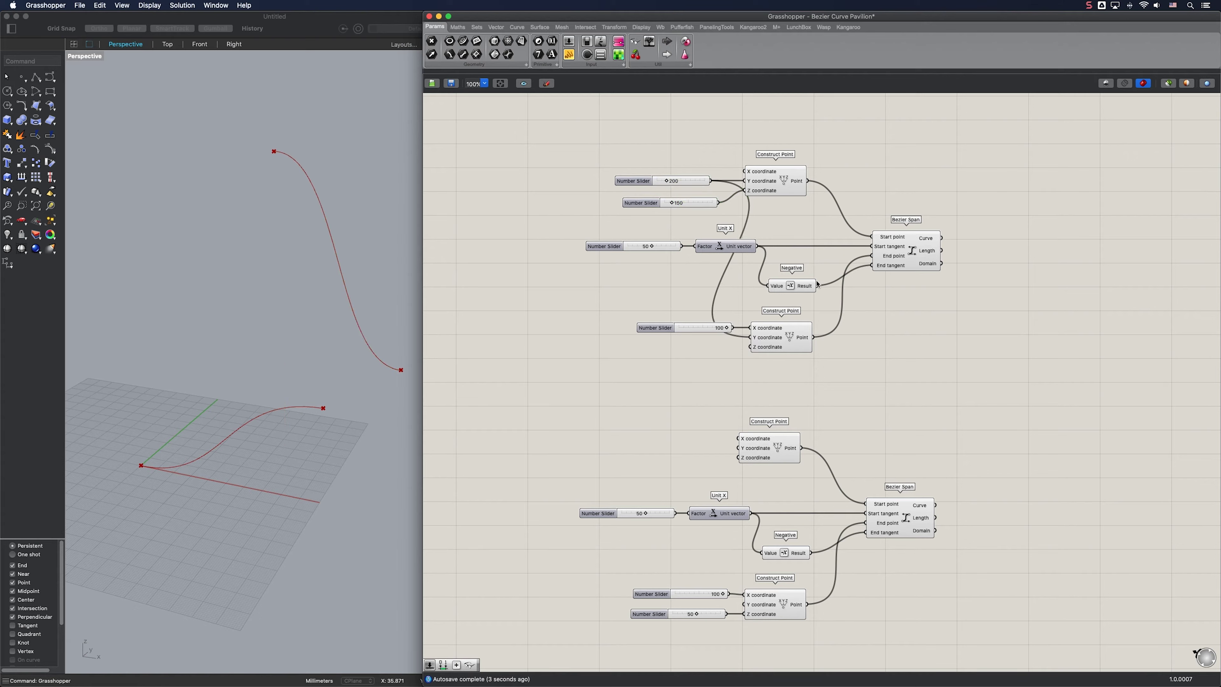
{"action": "left_click_drag", "start_coordinate": [699, 207], "coordinate": [690, 206]}
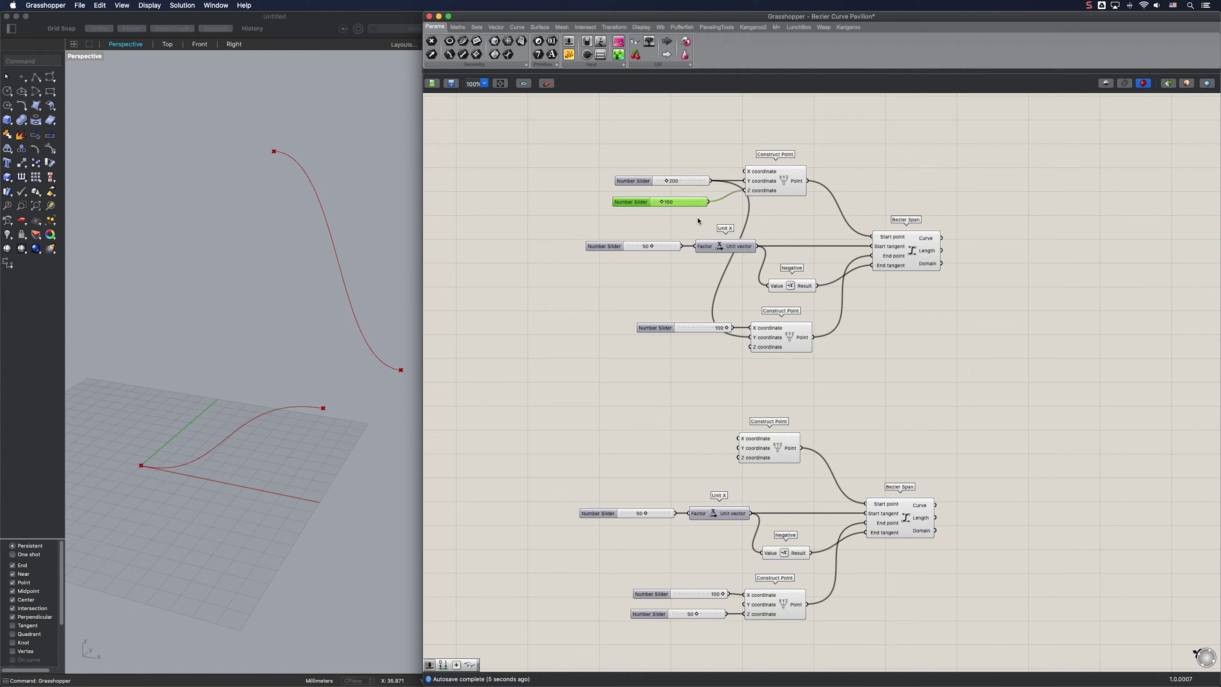
{"action": "left_click_drag", "start_coordinate": [766, 198], "coordinate": [777, 198]}
{"action": "left_click", "coordinate": [829, 340]}
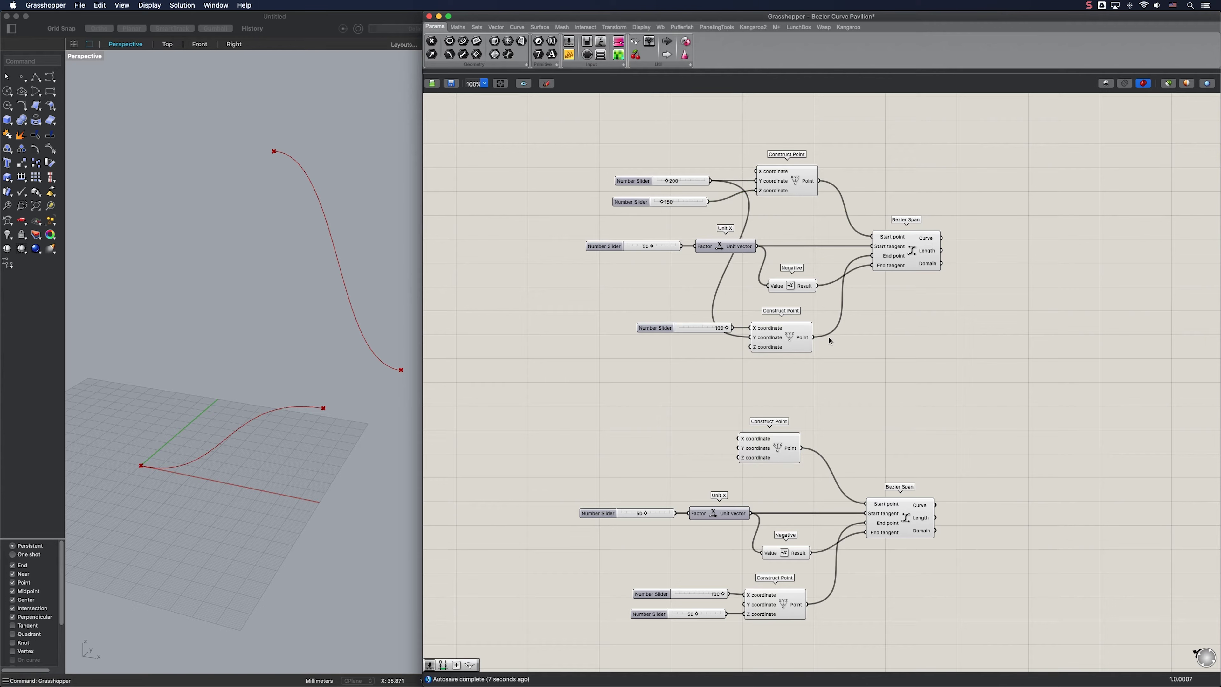
{"action": "right_click_drag", "start_coordinate": [279, 358], "coordinate": [270, 375]}
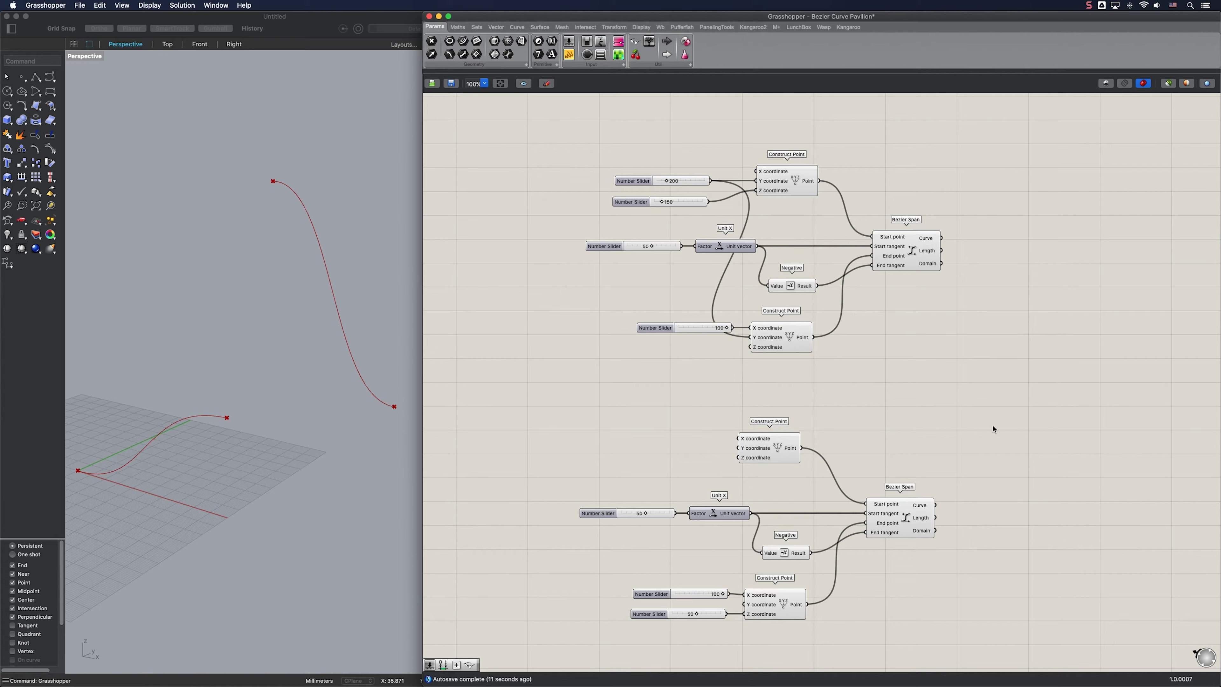
- Add a Merge component combining the top and lower Bezier curves
{"action": "double_click", "coordinate": [983, 462]}
{"action": "type", "text": "merge"}
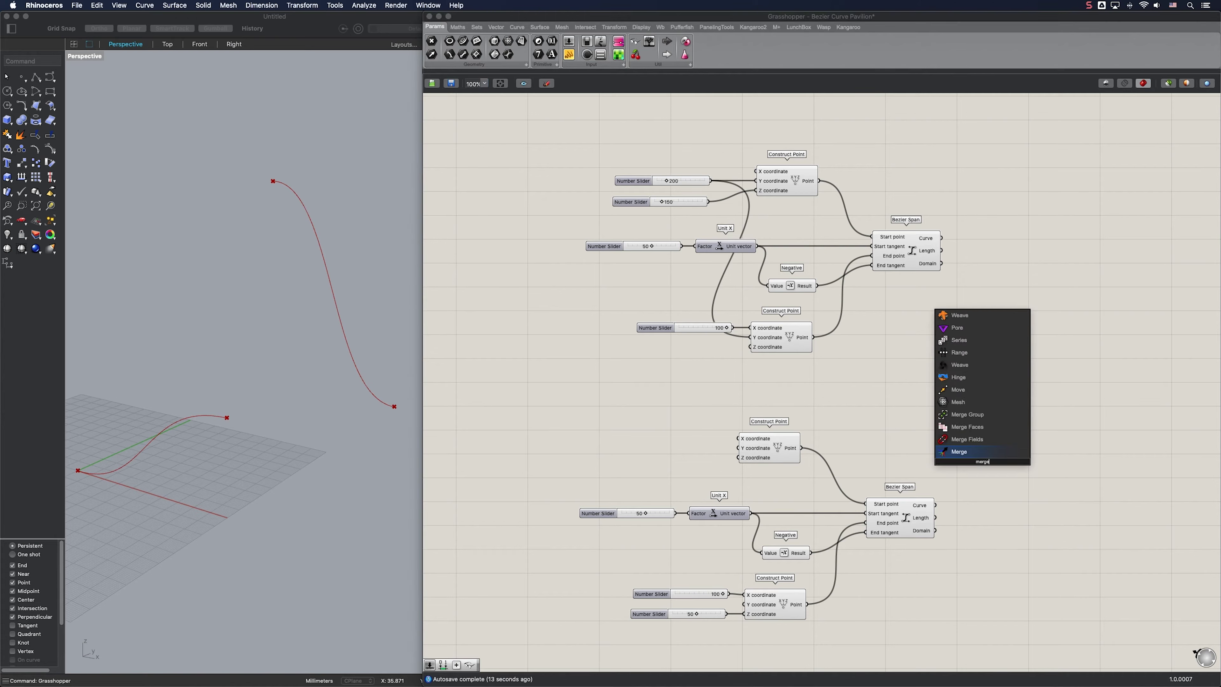
{"action": "key", "text": "Return"}
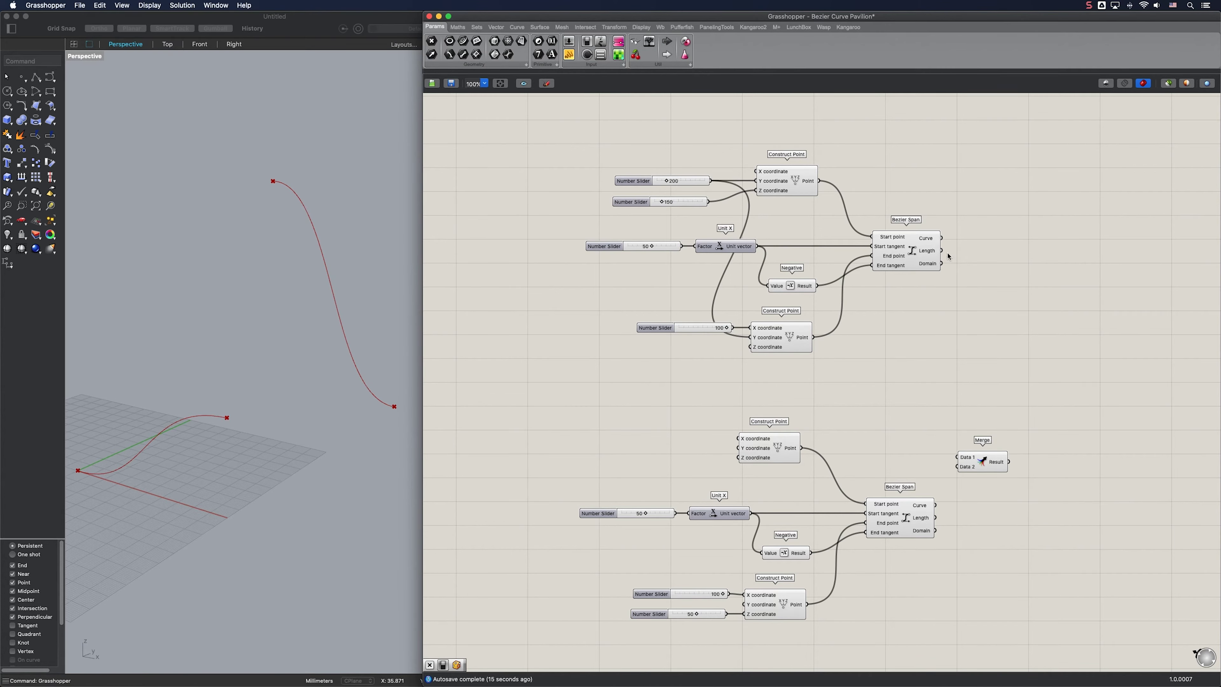
{"action": "left_click_drag", "start_coordinate": [943, 239], "coordinate": [936, 505]}
{"action": "left_click_drag", "start_coordinate": [982, 467], "coordinate": [1013, 510]}
{"action": "left_click", "coordinate": [1035, 507]}
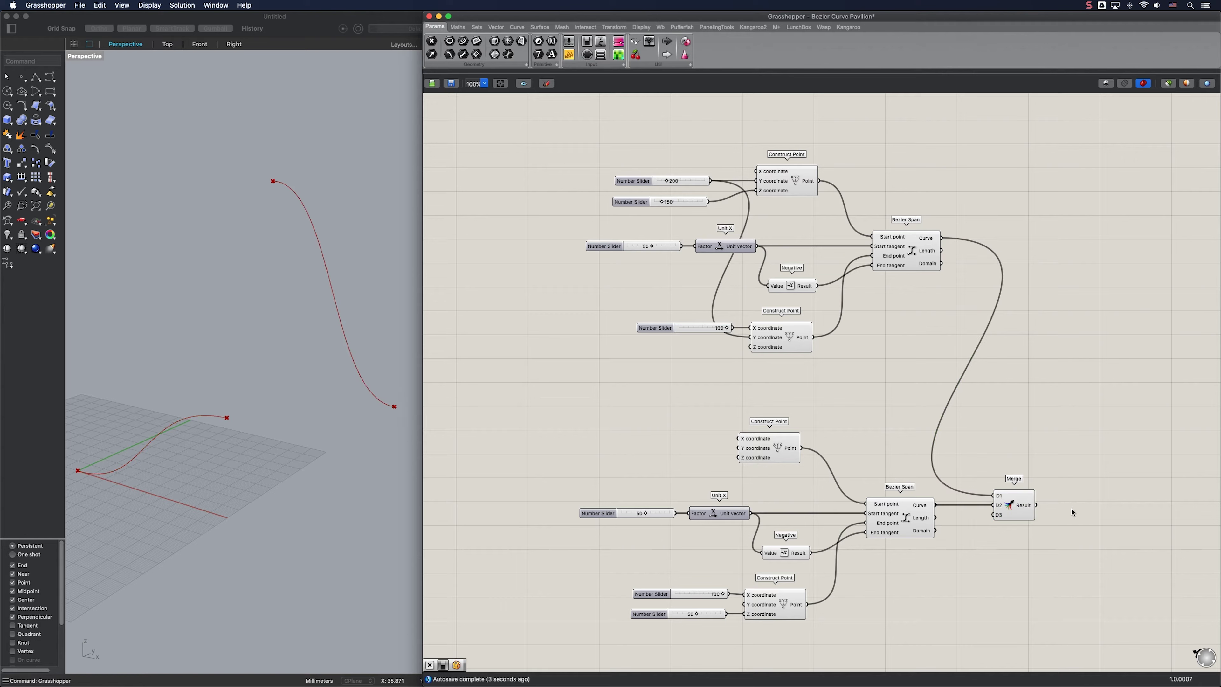
- Add a Loft fed by the merged curves to create the surface
{"action": "double_click", "coordinate": [1069, 508]}
{"action": "type", "text": "loft"}
{"action": "key", "text": "Return"}
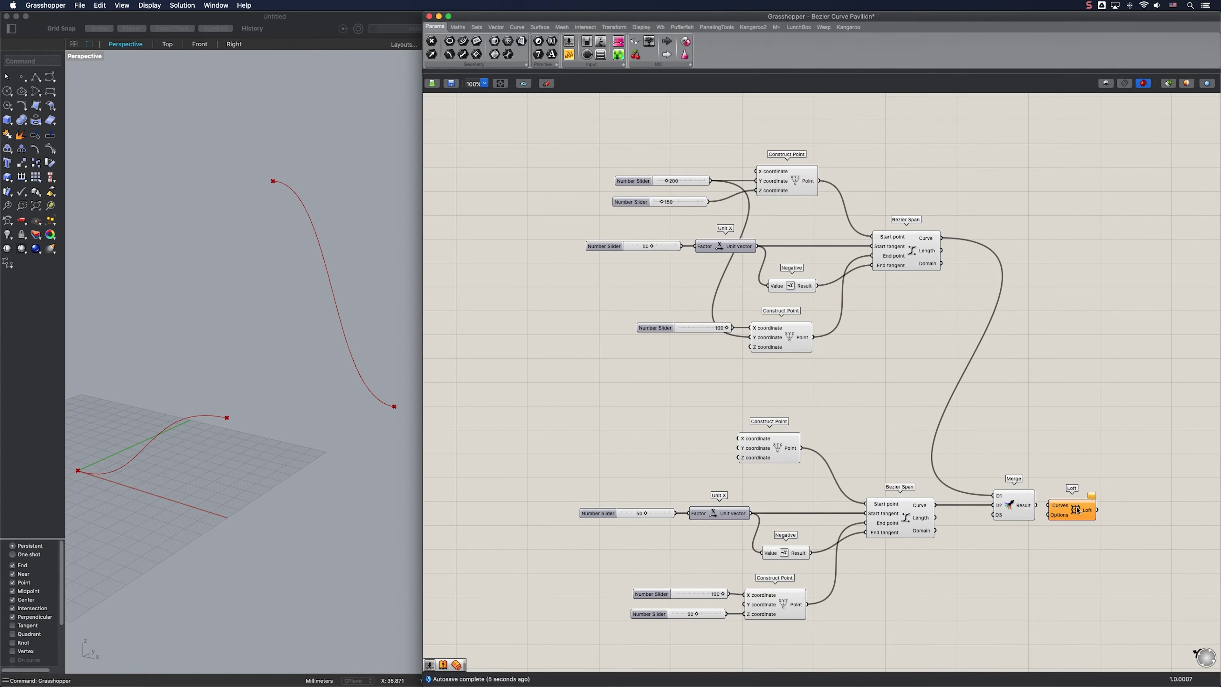
{"action": "left_click_drag", "start_coordinate": [1037, 506], "coordinate": [1049, 507]}
{"action": "left_click_drag", "start_coordinate": [1062, 508], "coordinate": [1065, 508]}
{"action": "right_click_drag", "start_coordinate": [234, 419], "coordinate": [261, 434]}
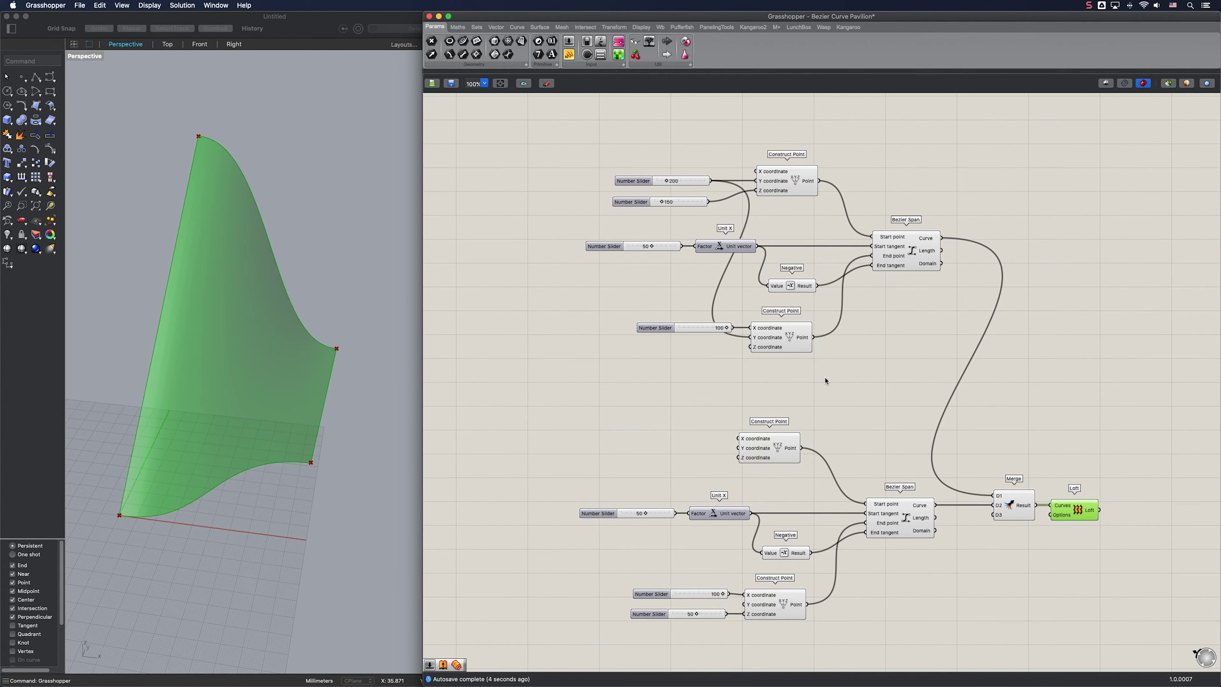
- Add a Contour component with the loft as Shape and the upper construct point as Point
{"action": "scroll", "coordinate": [793, 358], "scroll_direction": "right", "scroll_amount": 5}
{"action": "scroll", "coordinate": [793, 358], "scroll_direction": "down", "scroll_amount": 2}
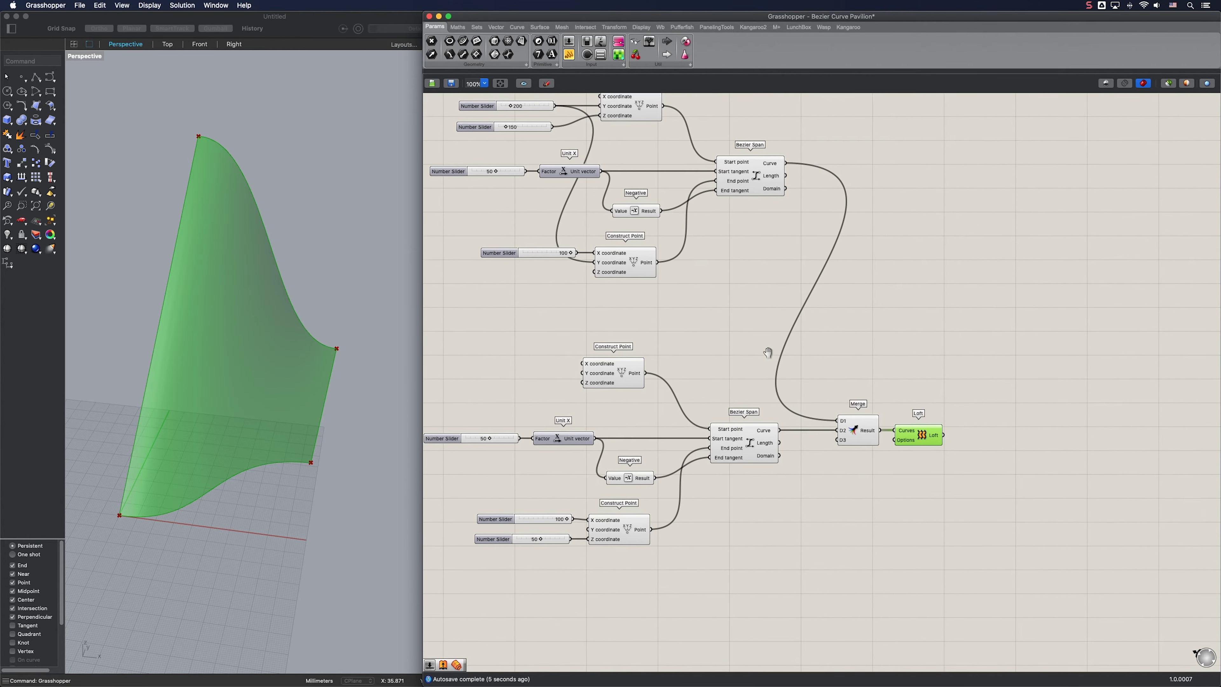
{"action": "double_click", "coordinate": [1001, 392]}
{"action": "type", "text": "contour"}
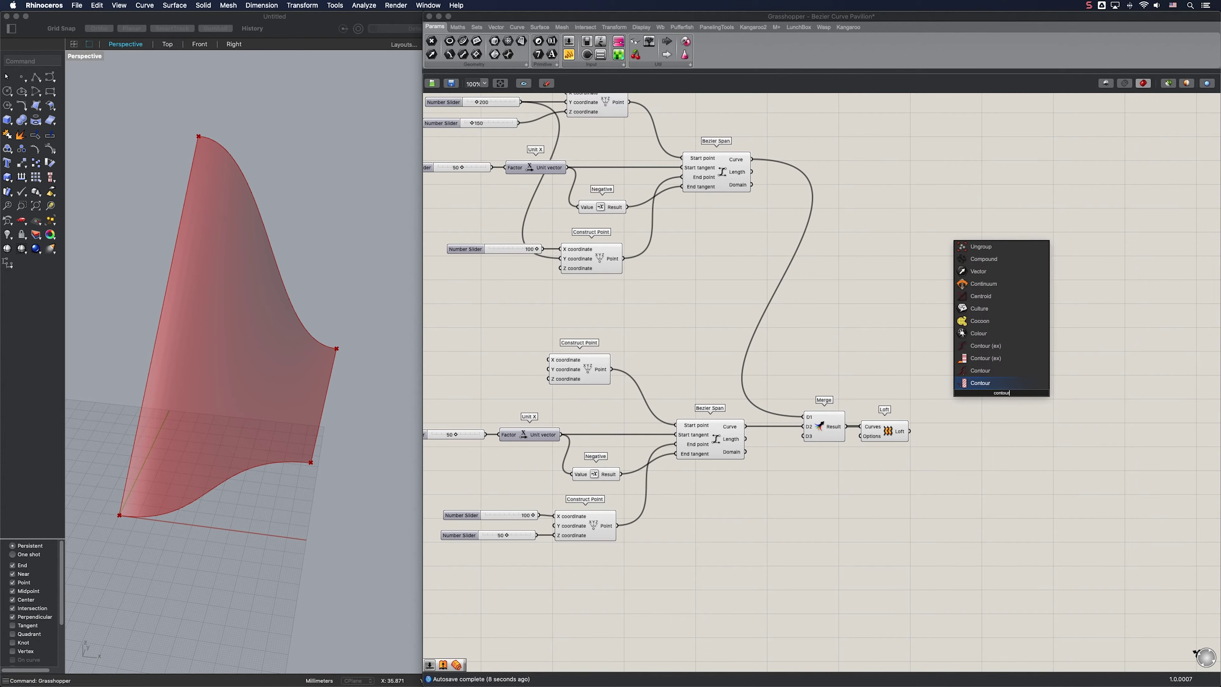
{"action": "key", "text": "Return"}
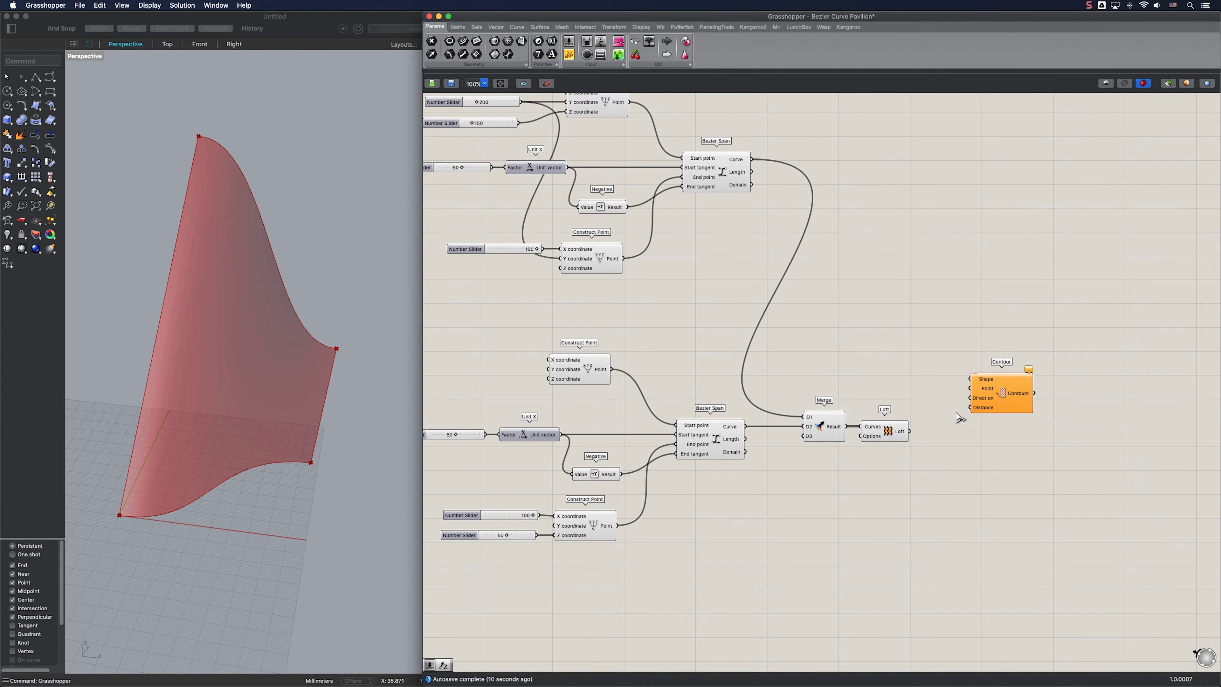
{"action": "left_click_drag", "start_coordinate": [910, 432], "coordinate": [971, 379]}
{"action": "left_click_drag", "start_coordinate": [612, 370], "coordinate": [1087, 371]}
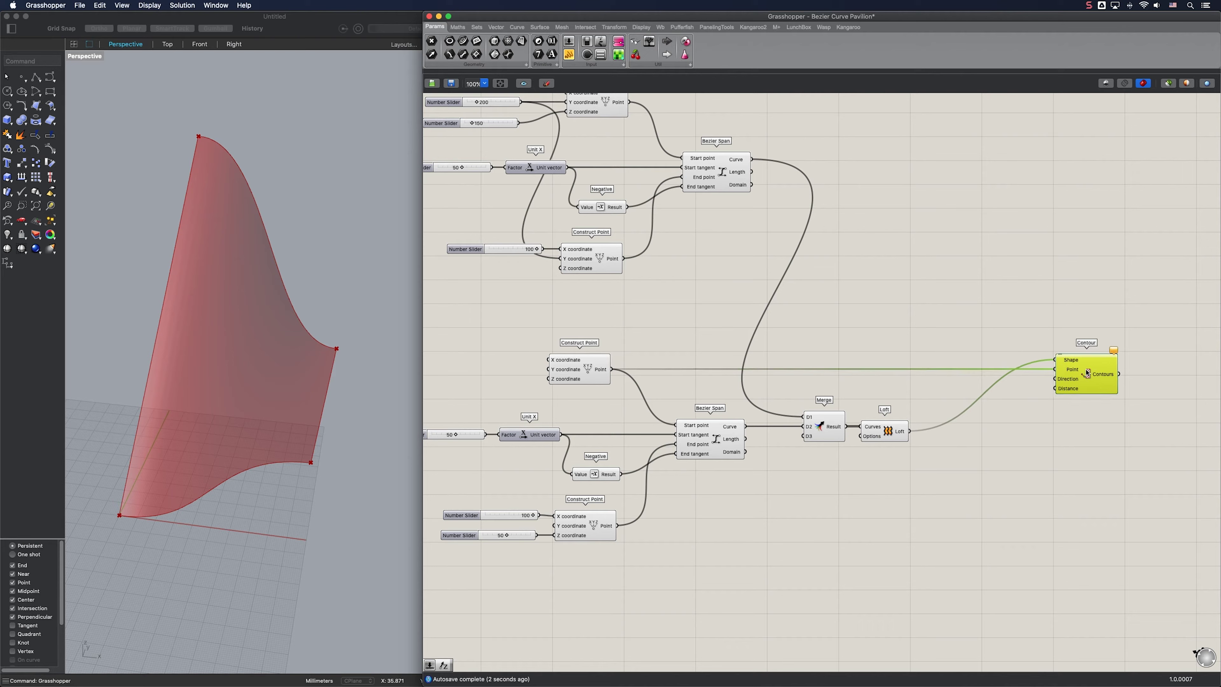
- Set the contour direction to Unit Y and the spacing to a slider value of 1
{"action": "double_click", "coordinate": [941, 335]}
{"action": "type", "text": "y"}
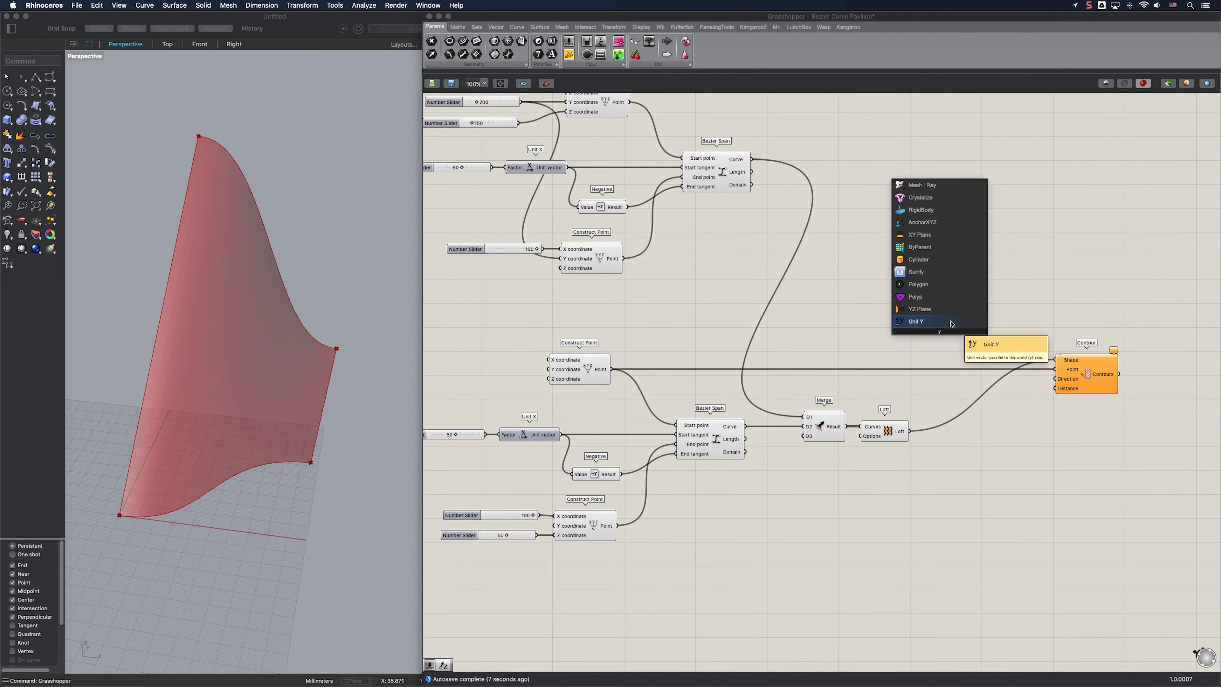
{"action": "key", "text": "Return"}
{"action": "left_click_drag", "start_coordinate": [1051, 378], "coordinate": [976, 349]}
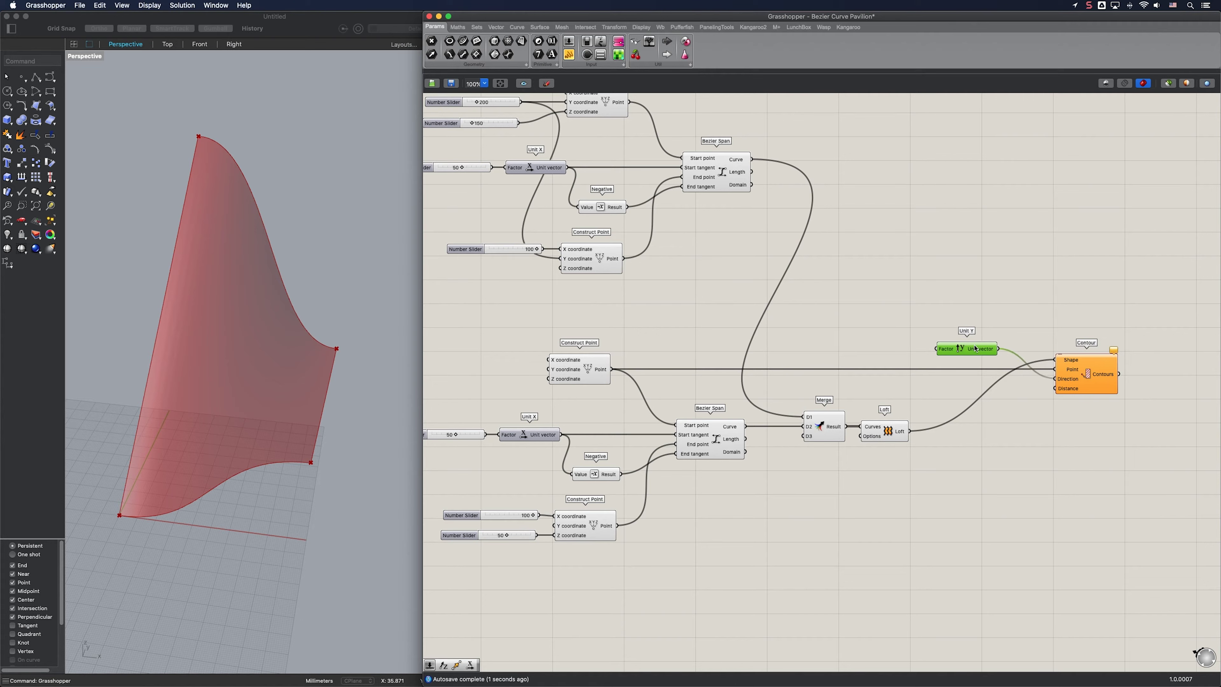
{"action": "double_click", "coordinate": [1016, 413]}
{"action": "type", "text": "1"}
{"action": "key", "text": "Return"}
{"action": "left_click_drag", "start_coordinate": [1056, 389], "coordinate": [1027, 400]}
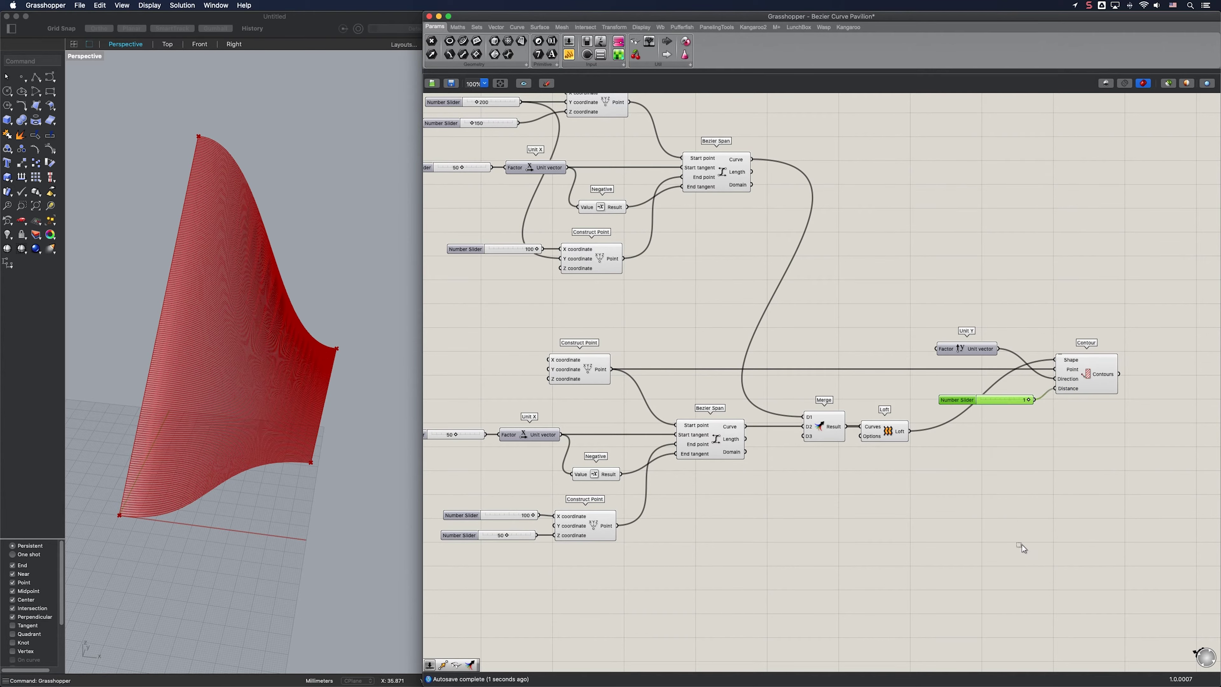
{"action": "left_click_drag", "start_coordinate": [1022, 547], "coordinate": [504, 121]}
{"action": "scroll", "coordinate": [576, 194], "scroll_direction": "down", "scroll_amount": 2}
- Turn off the preview of the earlier selected components
{"action": "scroll", "coordinate": [576, 194], "scroll_direction": "down", "scroll_amount": 2}
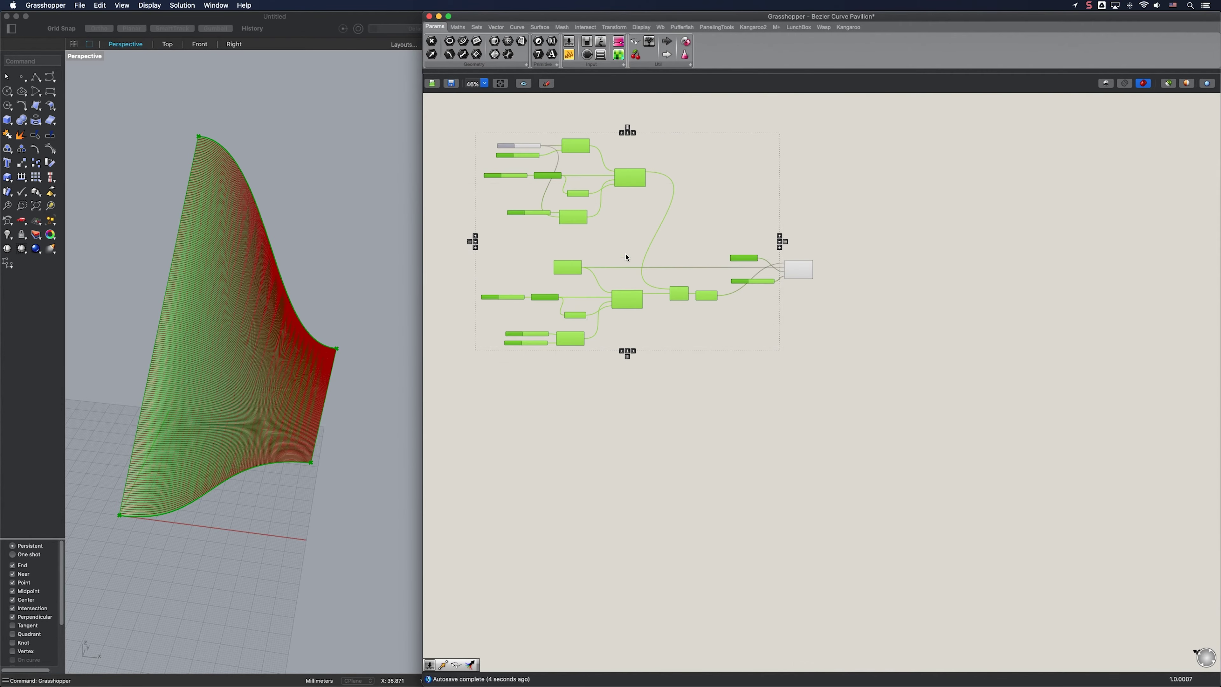
{"action": "middle_click", "coordinate": [578, 149]}
{"action": "left_click", "coordinate": [605, 118]}
{"action": "left_click", "coordinate": [735, 212]}
{"action": "right_click_drag", "start_coordinate": [260, 374], "coordinate": [359, 398]}
{"action": "scroll", "coordinate": [817, 272], "scroll_direction": "up", "scroll_amount": 5}
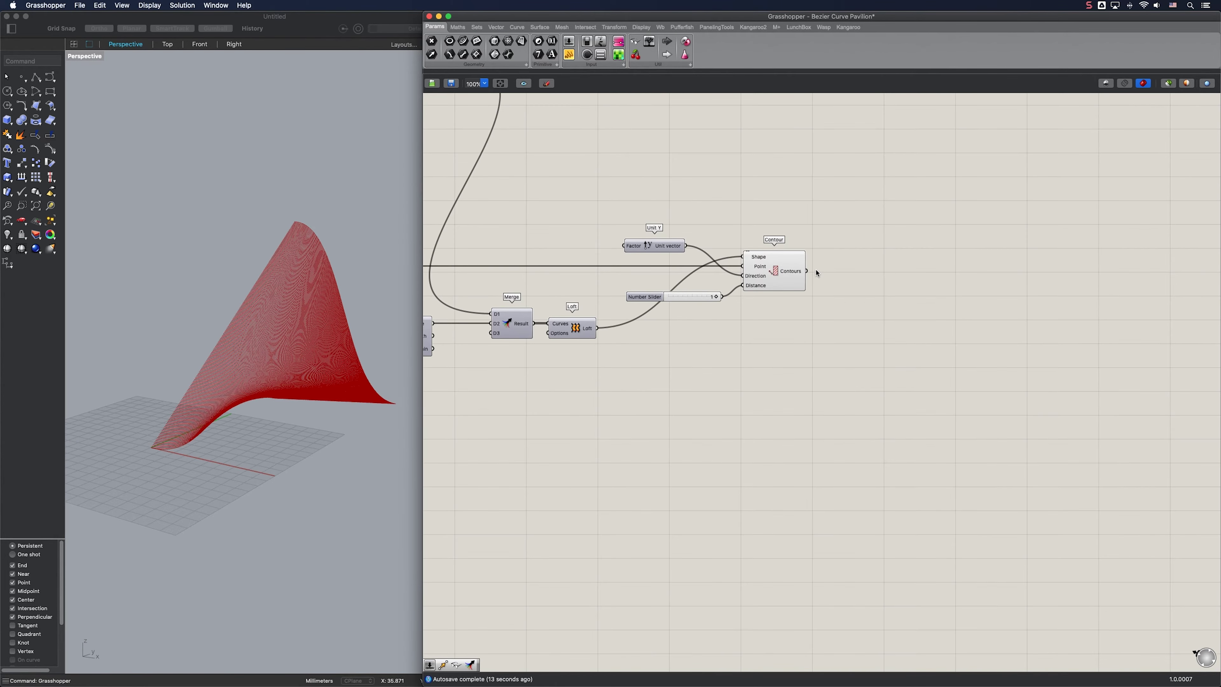
- Add End Points fed by the contour curves, with Start and End outputs flattened
{"action": "right_click_drag", "start_coordinate": [852, 280], "coordinate": [693, 271]}
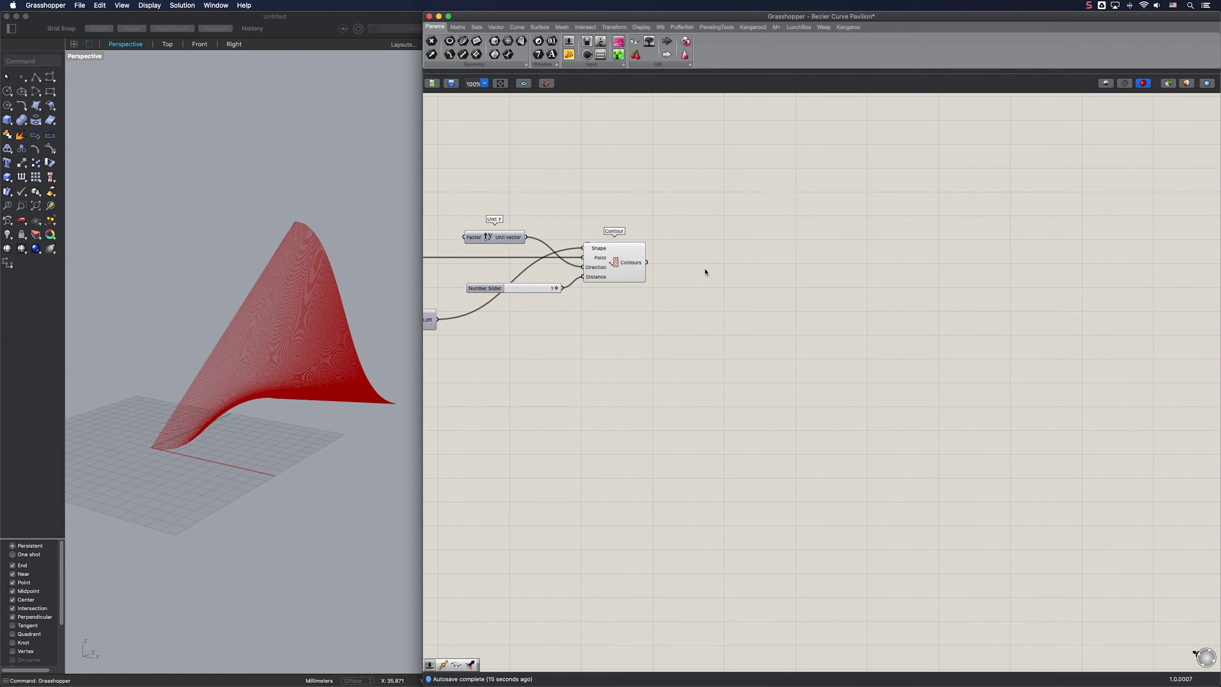
{"action": "double_click", "coordinate": [725, 232]}
{"action": "type", "text": "end po"}
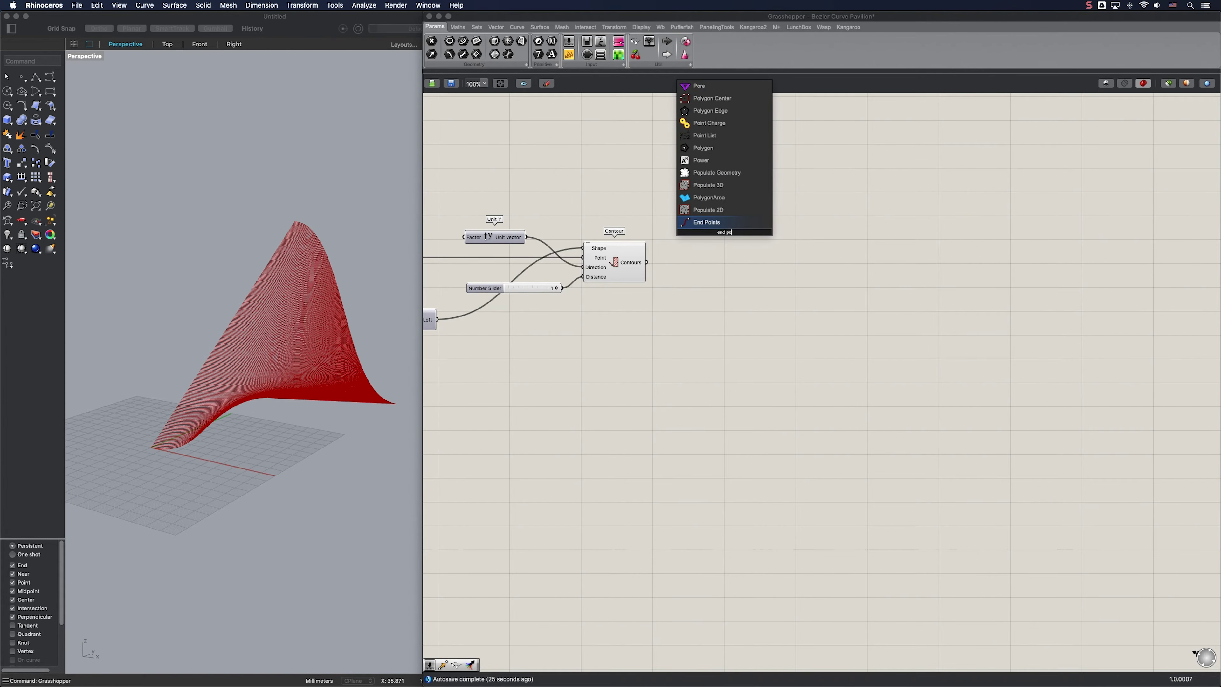
{"action": "key", "text": "Return"}
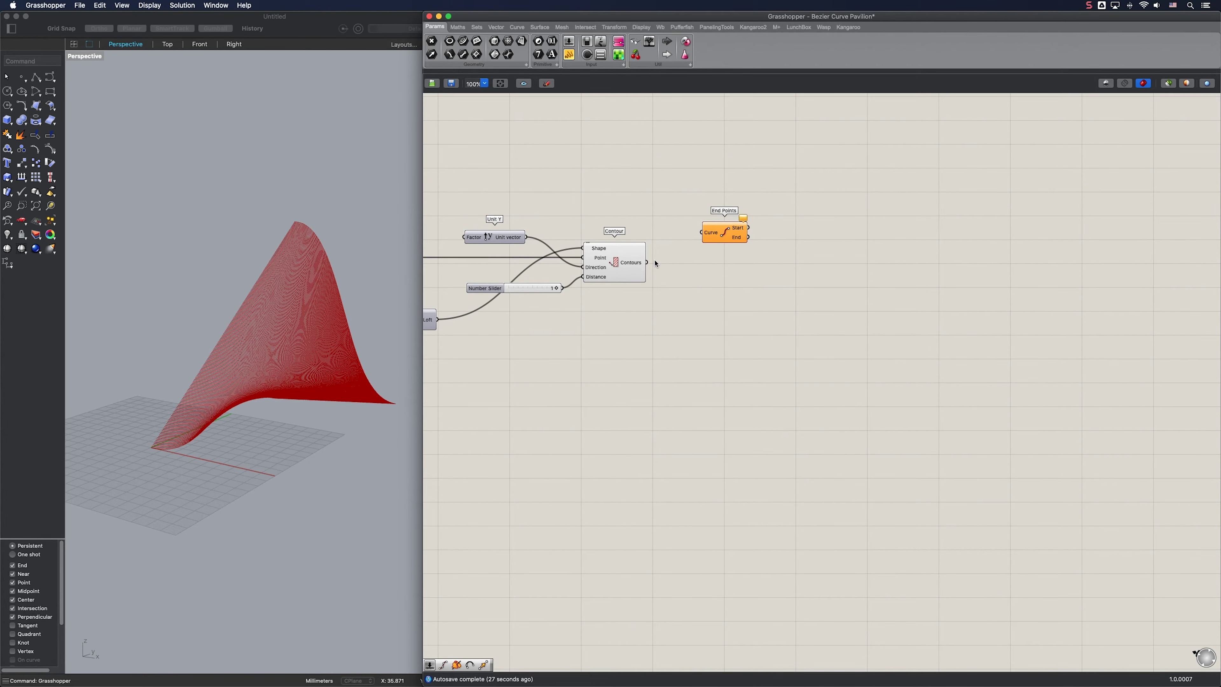
{"action": "left_click_drag", "start_coordinate": [648, 262], "coordinate": [735, 220]}
{"action": "right_click", "coordinate": [735, 219]}
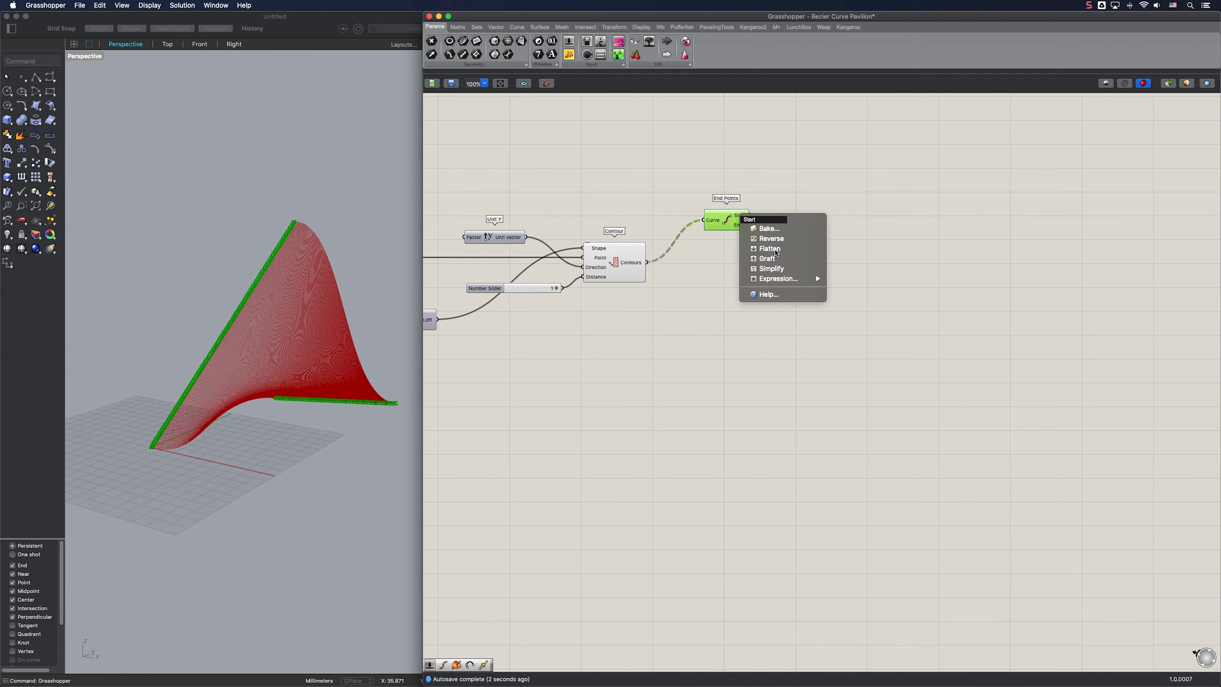
{"action": "left_click", "coordinate": [749, 253]}
{"action": "right_click", "coordinate": [742, 230]}
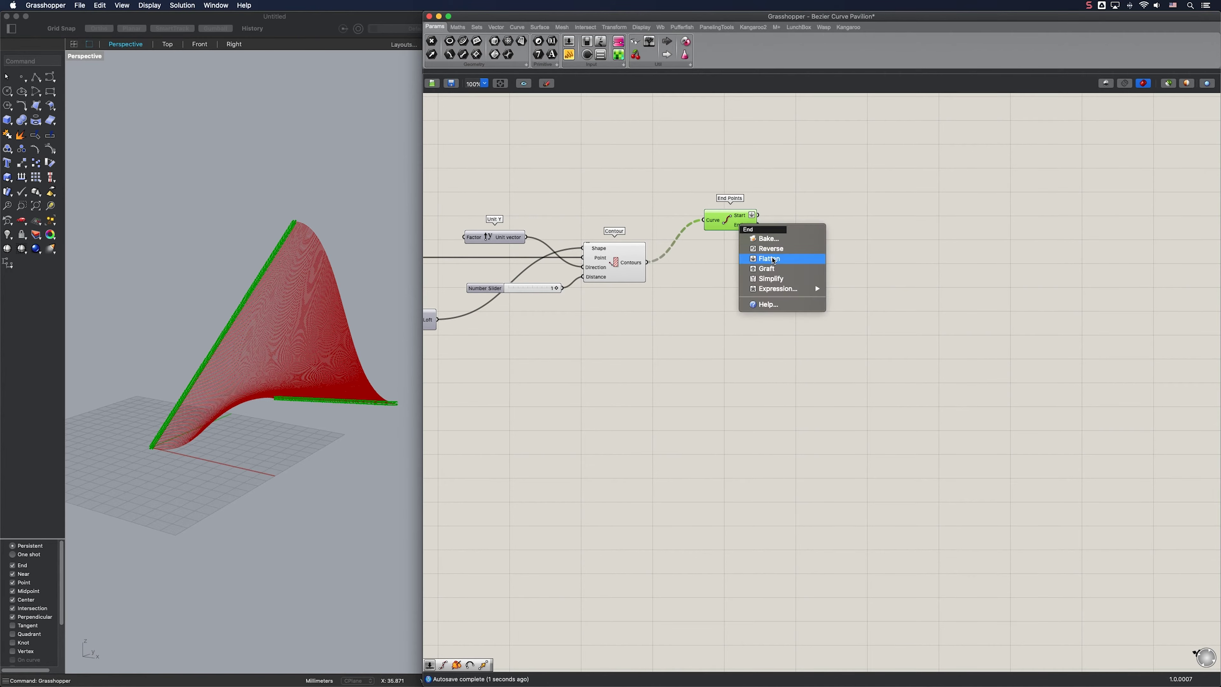
{"action": "left_click", "coordinate": [759, 260]}
- Add a List Length component counting the contour start points
{"action": "right_click_drag", "start_coordinate": [832, 213], "coordinate": [786, 278]}
{"action": "double_click", "coordinate": [754, 246]}
{"action": "type", "text": "list len"}
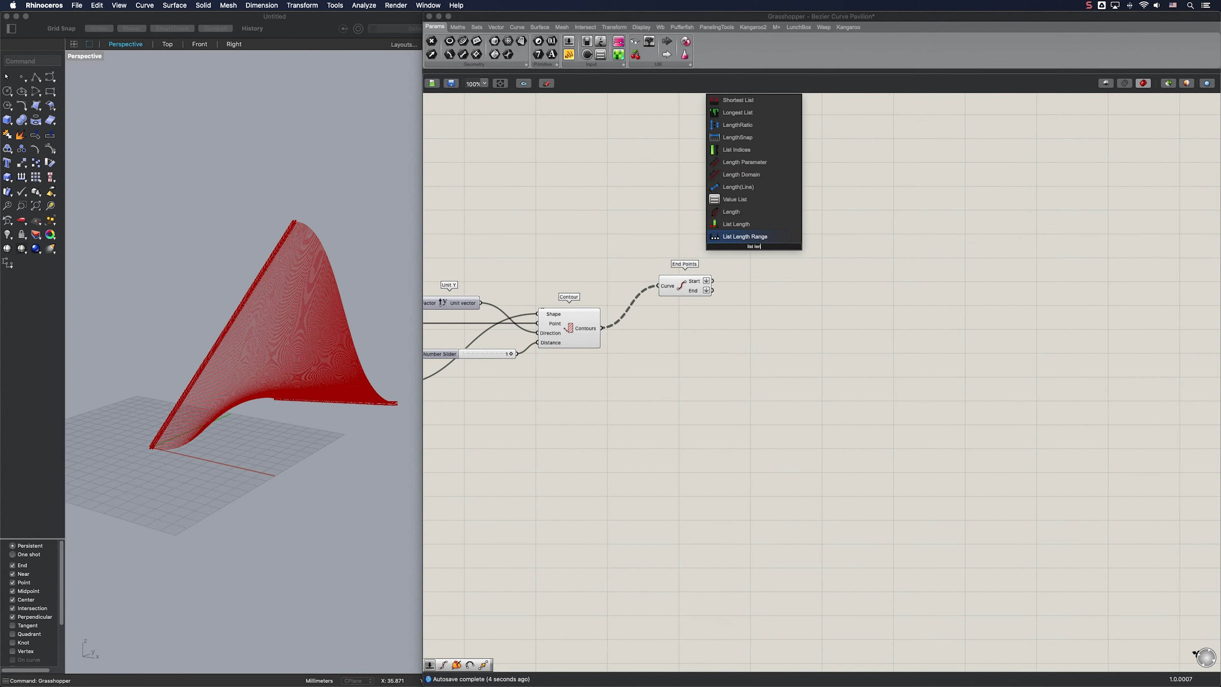
{"action": "key", "text": "Up"}
{"action": "key", "text": "Return"}
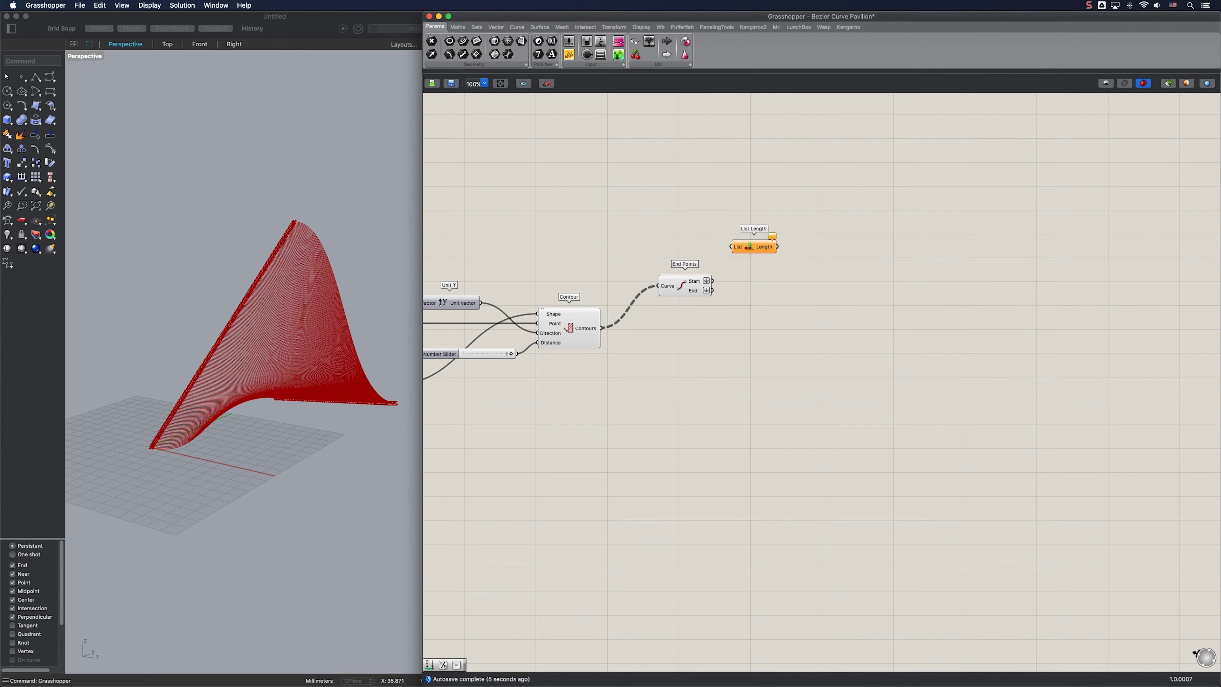
{"action": "left_click_drag", "start_coordinate": [729, 252], "coordinate": [754, 232]}
- Add a Subtraction component beside List Length and a panel holding the value 1
{"action": "double_click", "coordinate": [838, 238]}
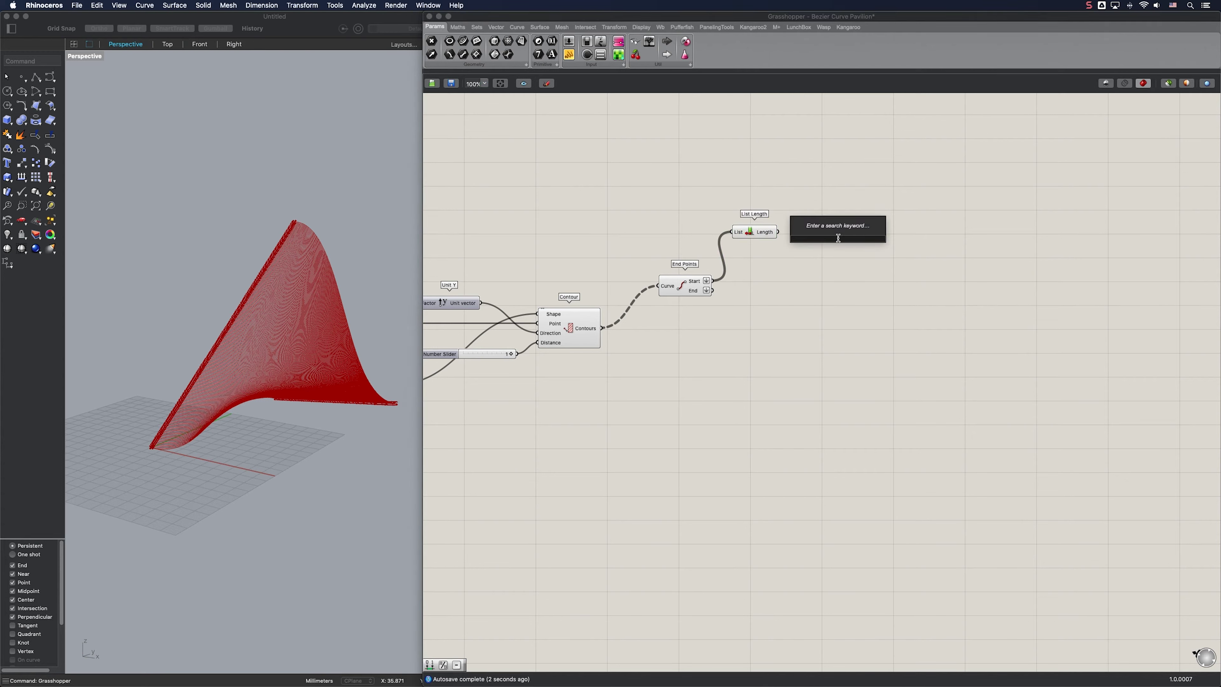
{"action": "type", "text": "-"}
{"action": "key", "text": "Return"}
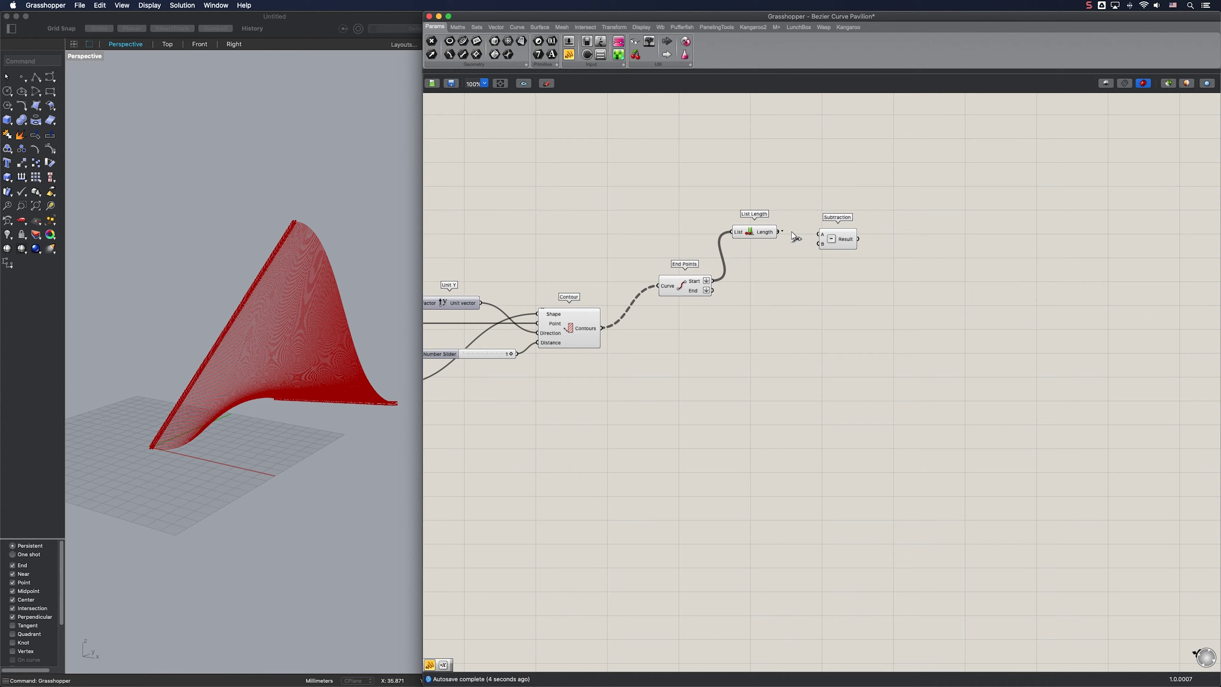
{"action": "left_click_drag", "start_coordinate": [830, 241], "coordinate": [824, 238]}
{"action": "double_click", "coordinate": [778, 242]}
{"action": "type", "text": "\"1"}
{"action": "key", "text": "Return"}
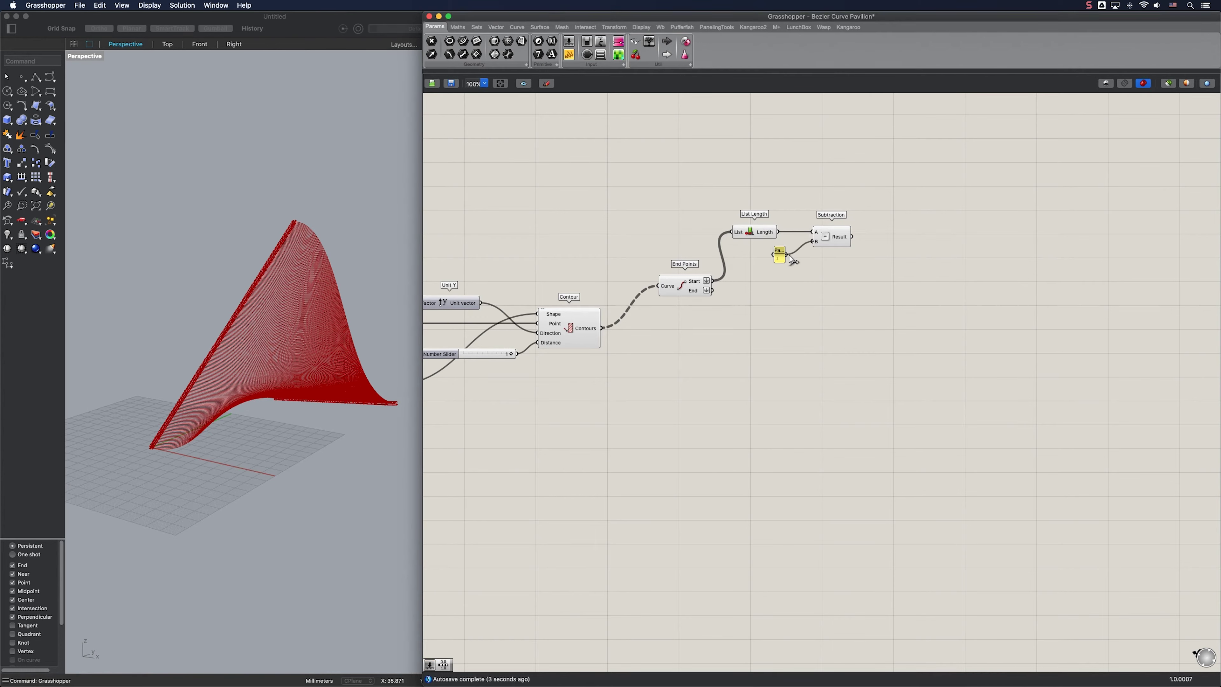
- Add a Range component with the Subtraction result feeding its Steps
{"action": "scroll", "coordinate": [846, 244], "scroll_direction": "up", "scroll_amount": 3}
{"action": "double_click", "coordinate": [861, 228]}
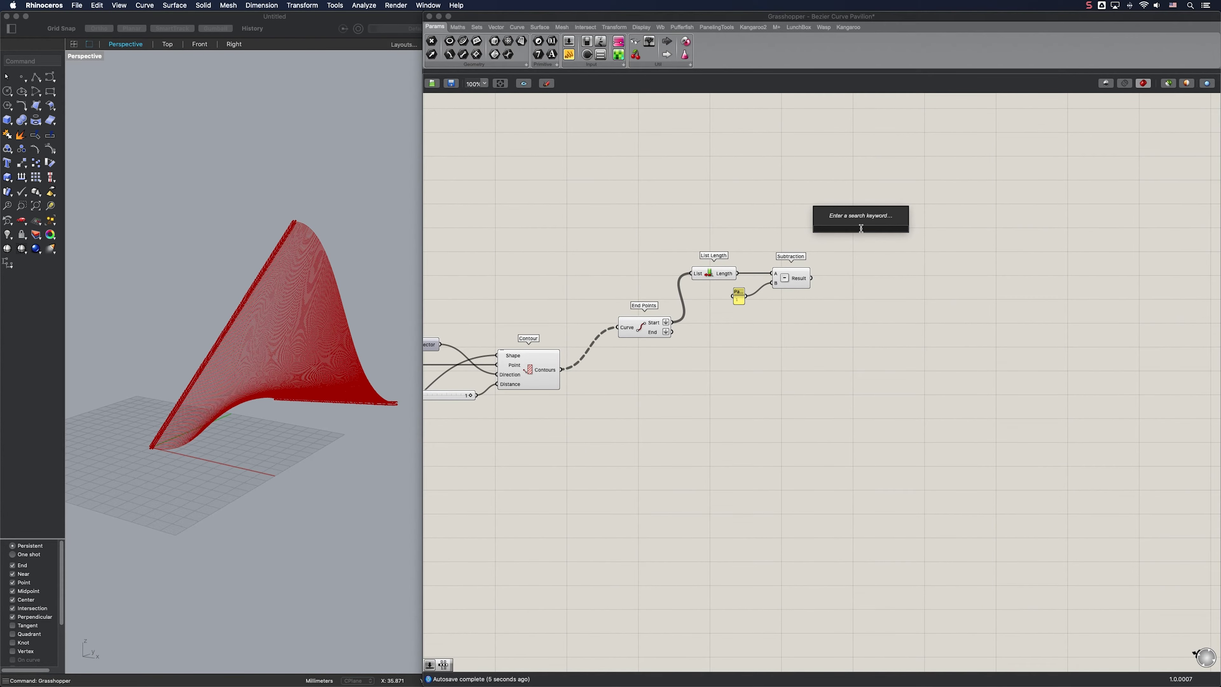
{"action": "type", "text": "range"}
{"action": "key", "text": "Return"}
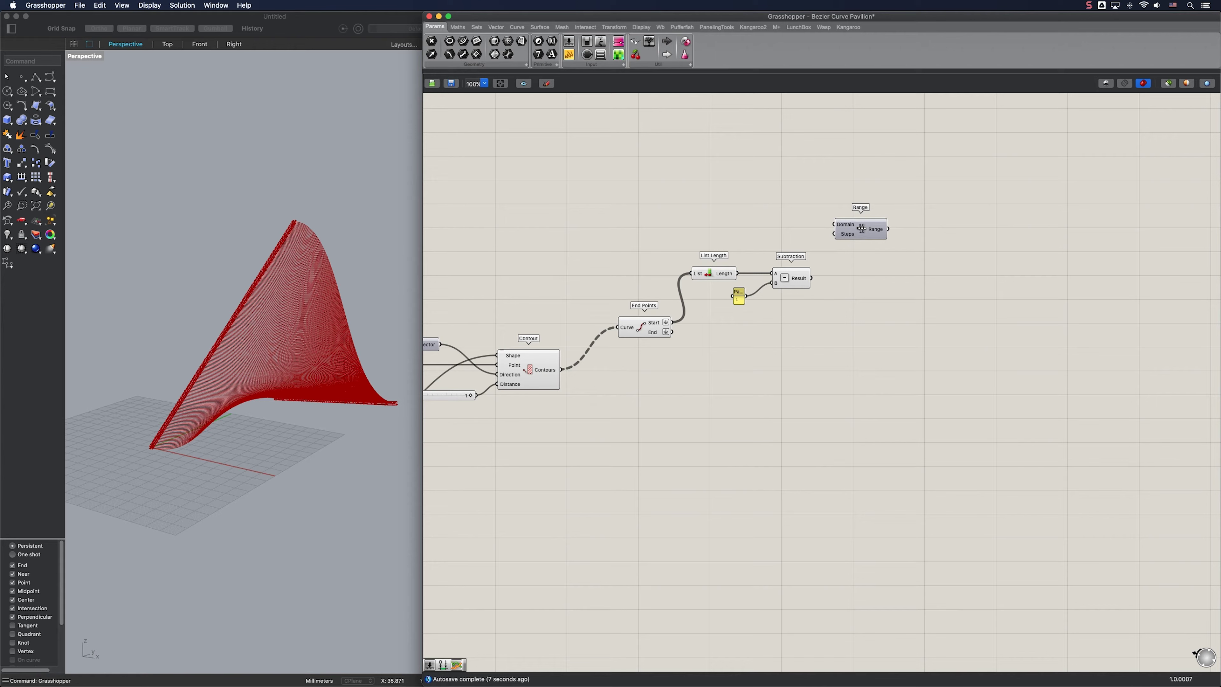
{"action": "left_click_drag", "start_coordinate": [814, 274], "coordinate": [845, 229]}
{"action": "double_click", "coordinate": [932, 227]}
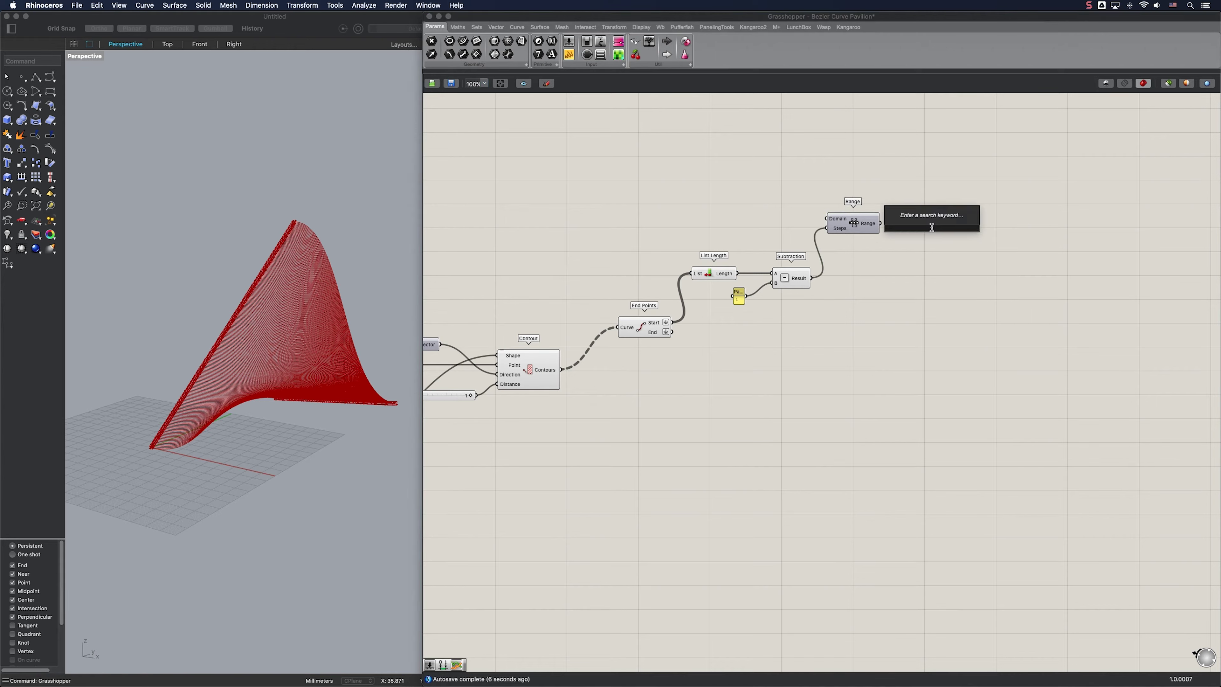
- Add a Graph Mapper after Range, set to a Bezier graph shaped into an S-curve
{"action": "type", "text": "graph"}
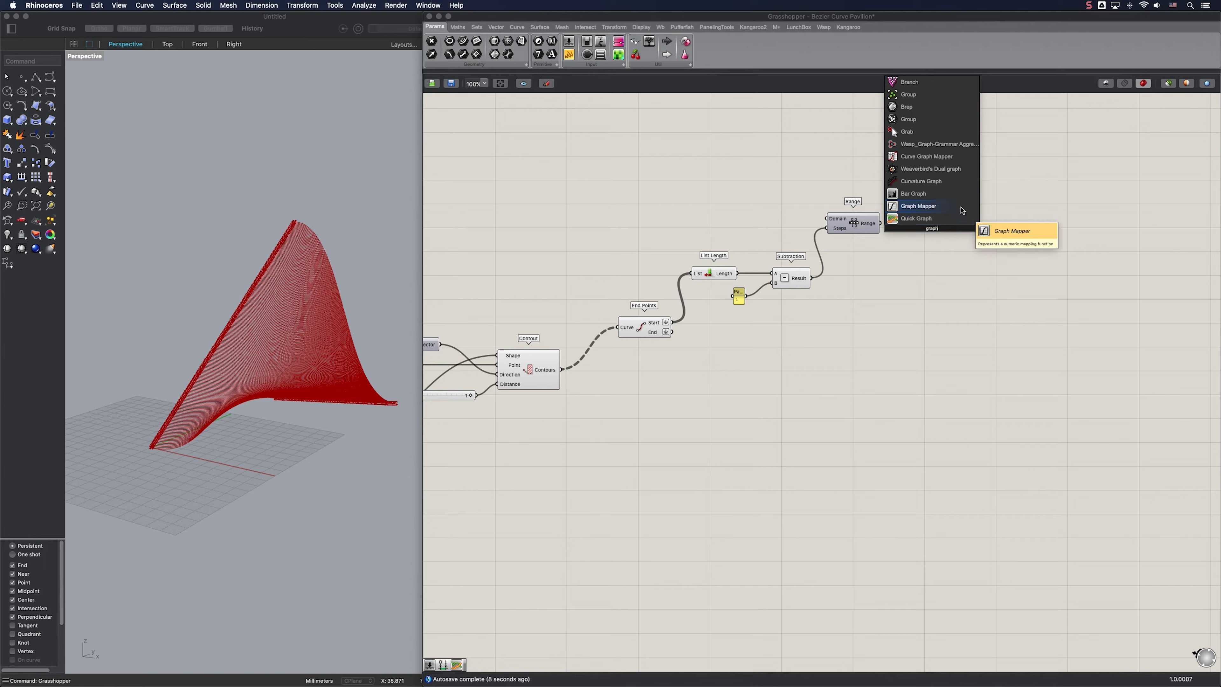
{"action": "left_click", "coordinate": [961, 208]}
{"action": "left_click", "coordinate": [922, 223]}
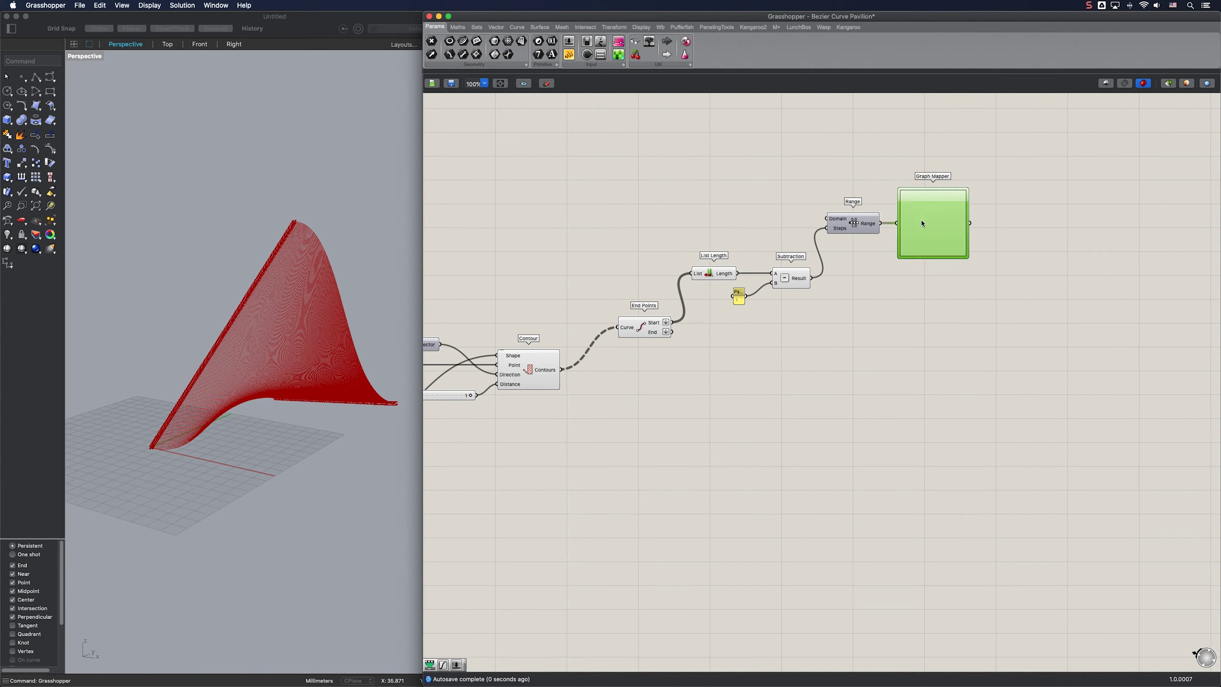
{"action": "right_click", "coordinate": [922, 224]}
{"action": "mouse_move", "coordinate": [961, 331]}
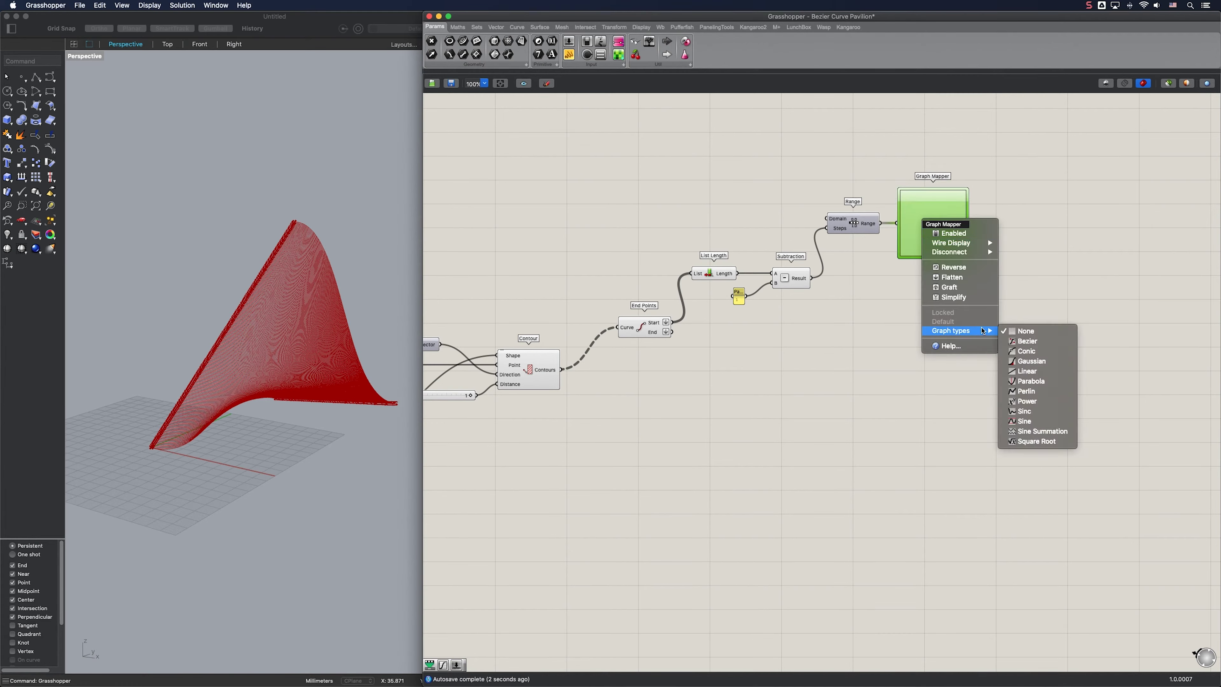
{"action": "left_click", "coordinate": [1022, 342]}
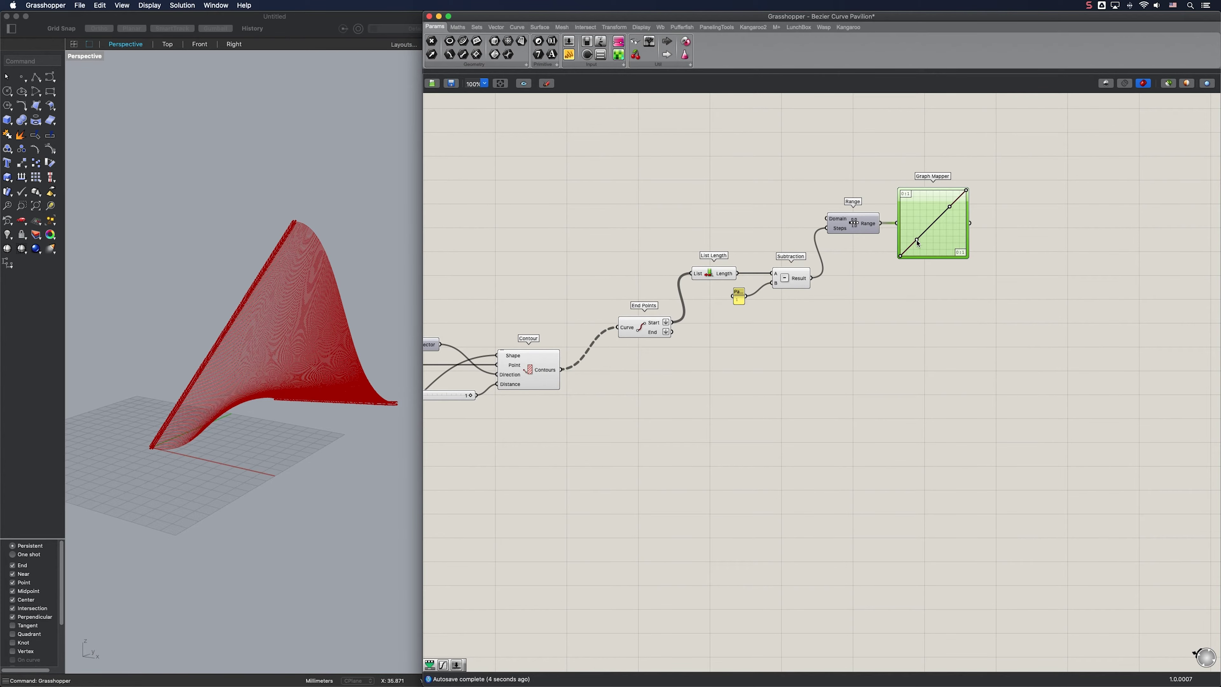
{"action": "left_click_drag", "start_coordinate": [918, 243], "coordinate": [937, 270]}
{"action": "left_click_drag", "start_coordinate": [949, 207], "coordinate": [934, 182]}
- Add Remap Numbers with the Graph Mapper output feeding its Value
{"action": "right_click_drag", "start_coordinate": [1026, 231], "coordinate": [904, 219]}
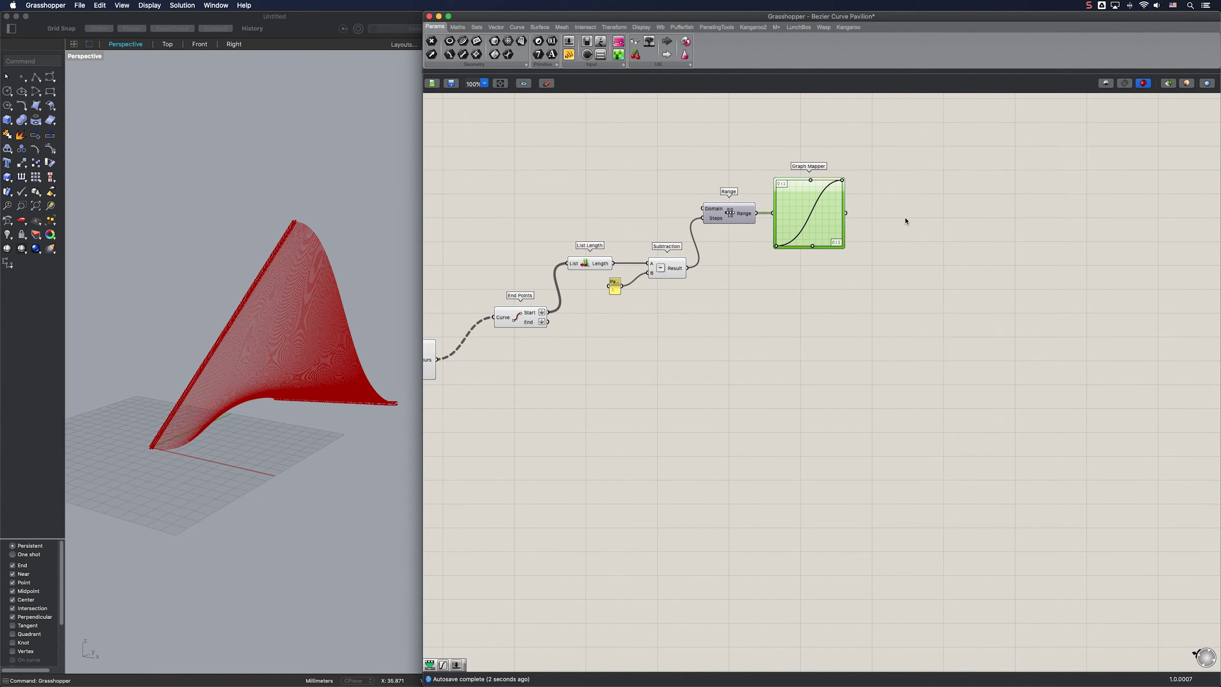
{"action": "double_click", "coordinate": [982, 223]}
{"action": "type", "text": "remap"}
{"action": "key", "text": "Return"}
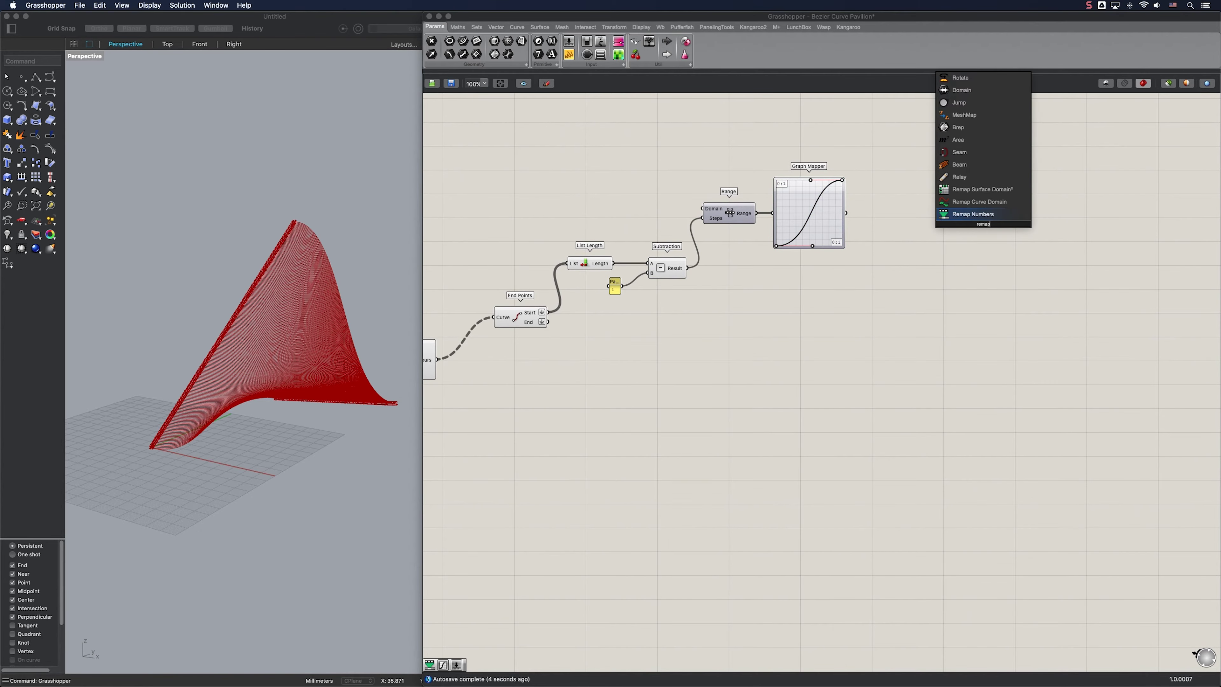
{"action": "left_click_drag", "start_coordinate": [846, 214], "coordinate": [1022, 228]}
{"action": "double_click", "coordinate": [922, 236]}
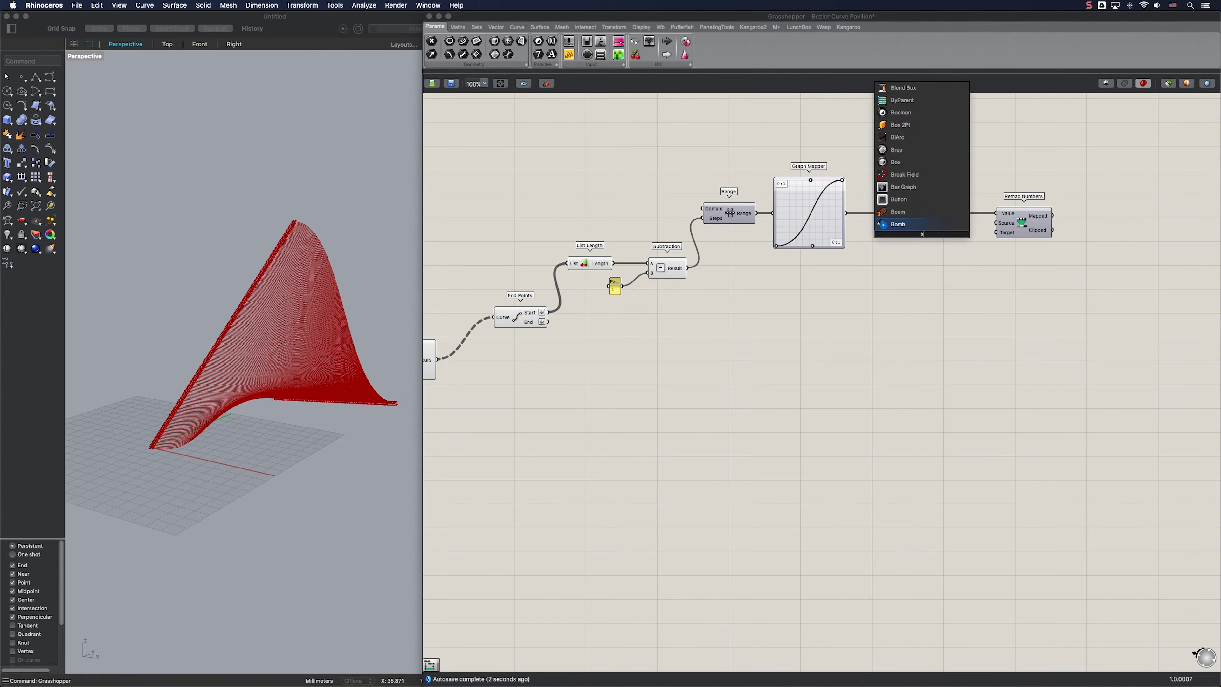